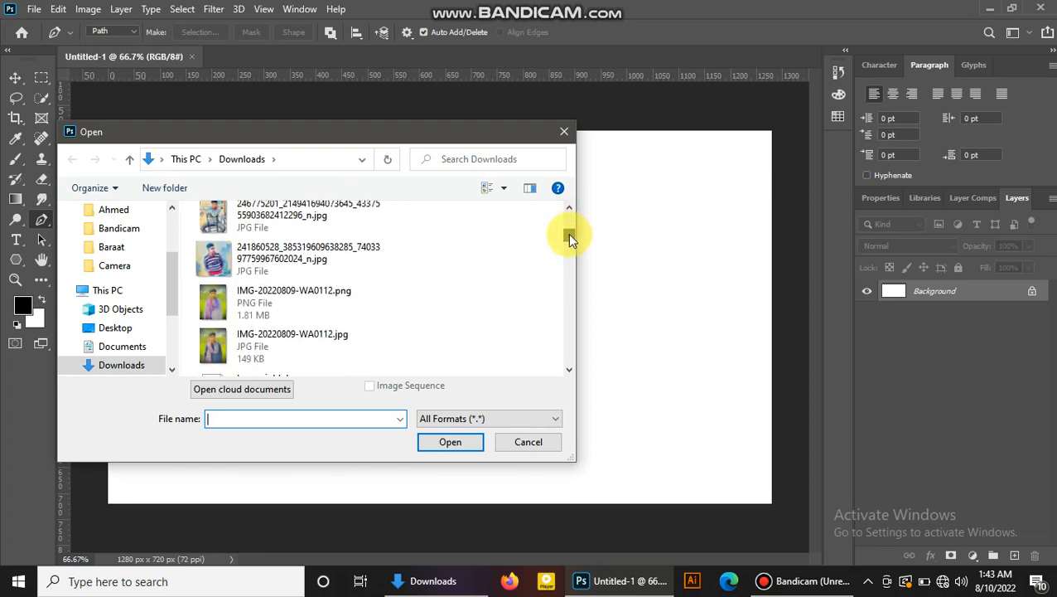
{"action": "left_click", "coordinate": [325, 228]}
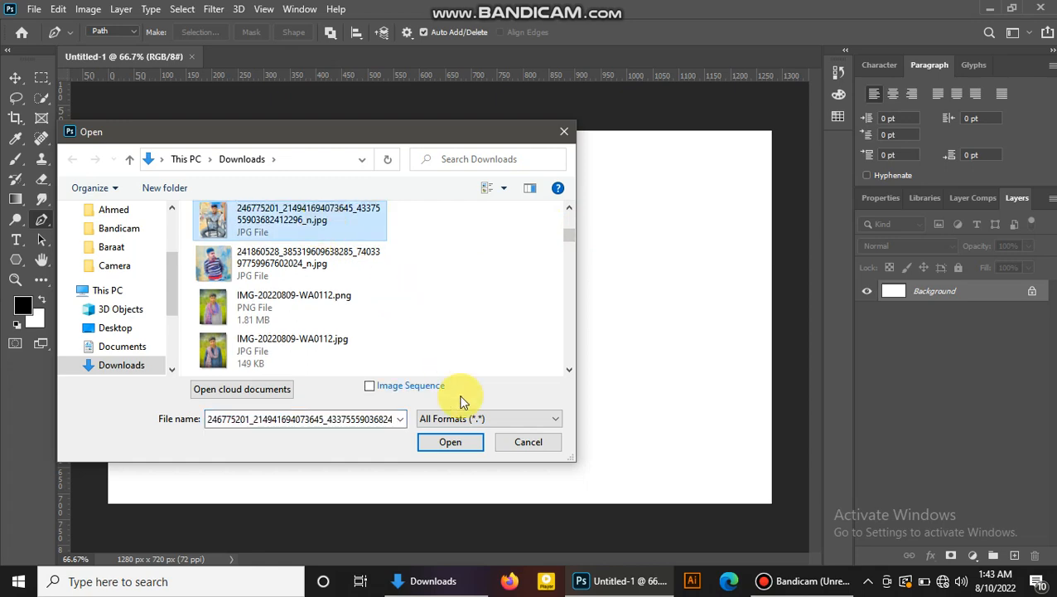
{"action": "left_click", "coordinate": [459, 446]}
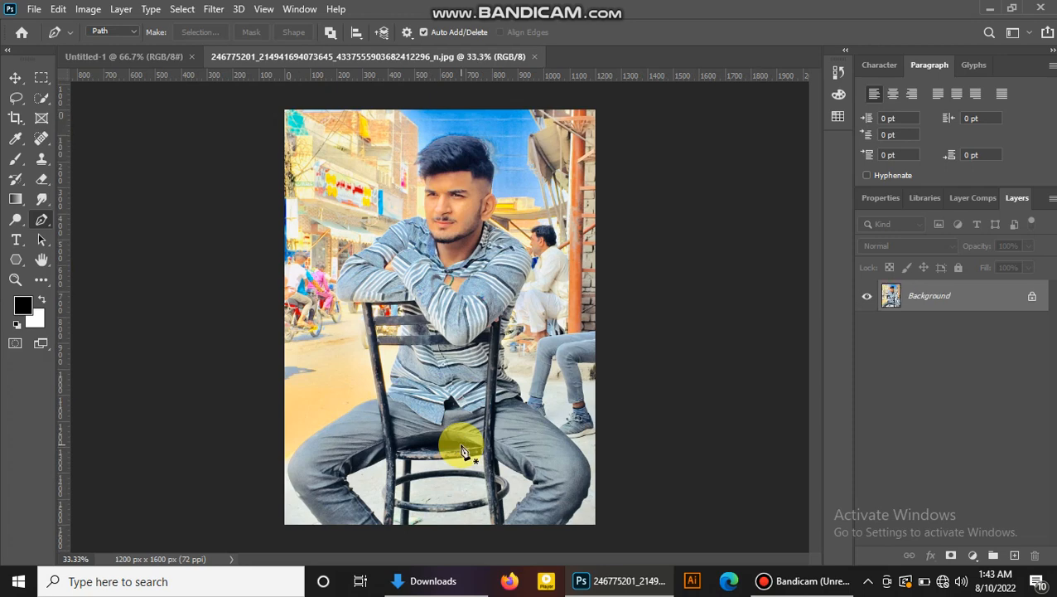
Step: Unlock the photo's Background layer and duplicate it
{"action": "left_click", "coordinate": [17, 78]}
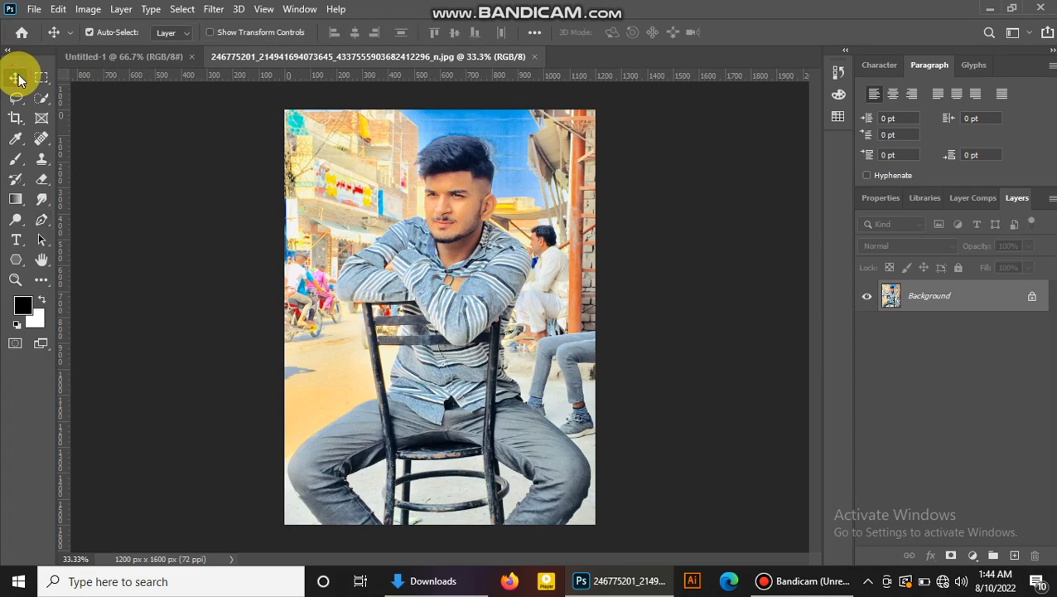
{"action": "left_click", "coordinate": [1034, 298]}
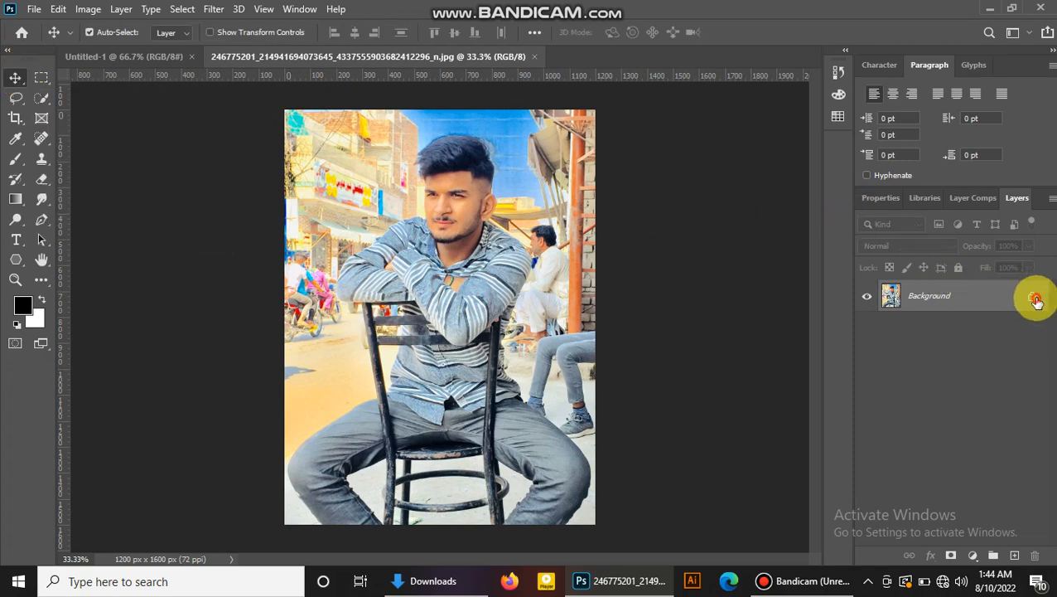
{"action": "left_click_drag", "start_coordinate": [1002, 290], "coordinate": [1014, 557]}
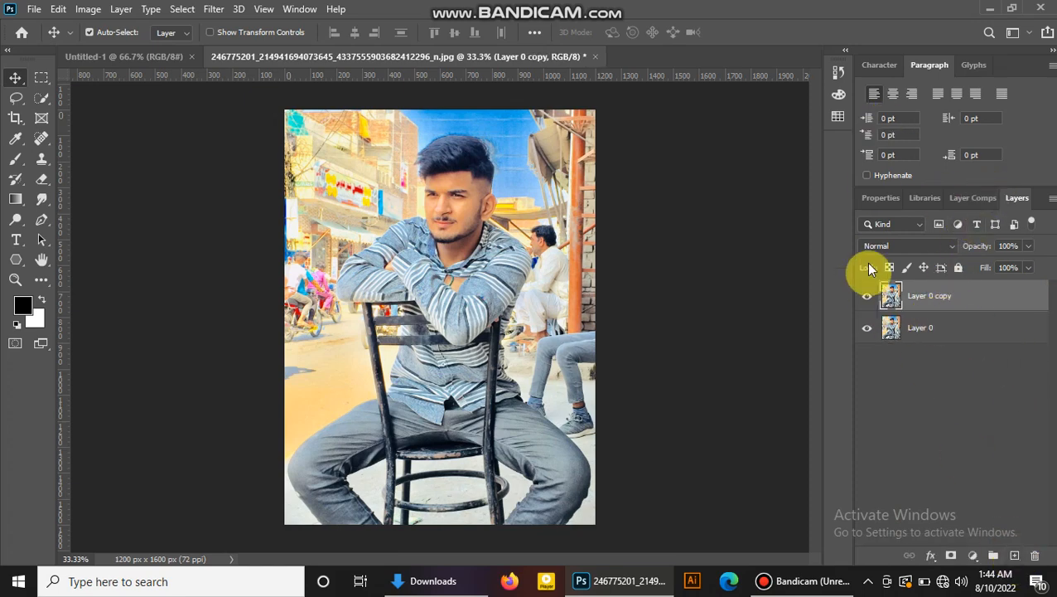
Step: Remove the background from the duplicated photo layer with the Remove Background quick action
{"action": "left_click", "coordinate": [881, 199]}
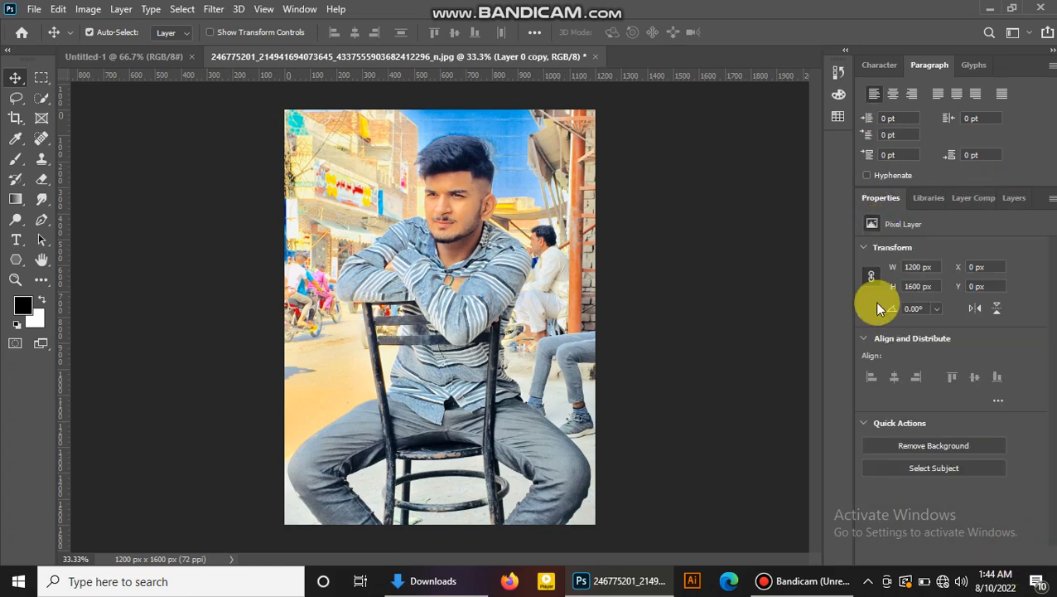
{"action": "left_click", "coordinate": [966, 447]}
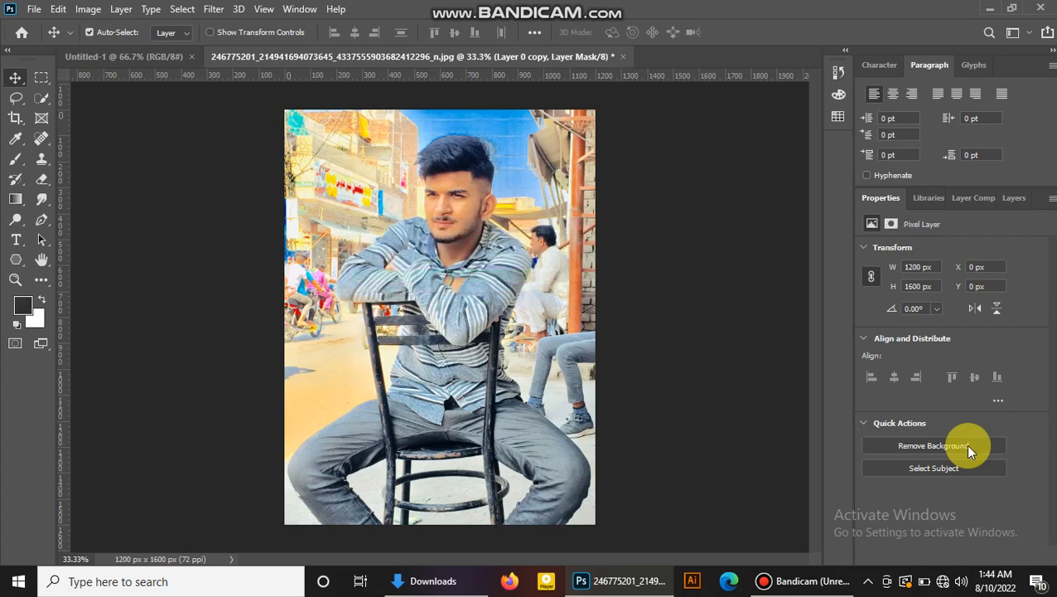
{"action": "left_click", "coordinate": [1012, 198]}
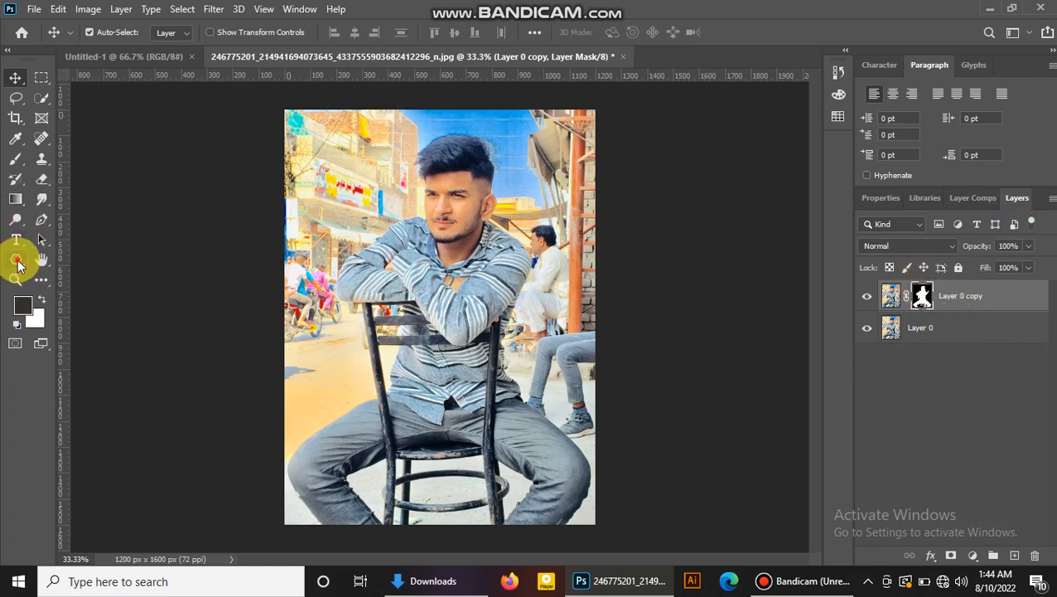
Step: Create a three-sided polygon 500 px wide and 500 px high and move it over the man's chest
{"action": "left_click", "coordinate": [17, 262]}
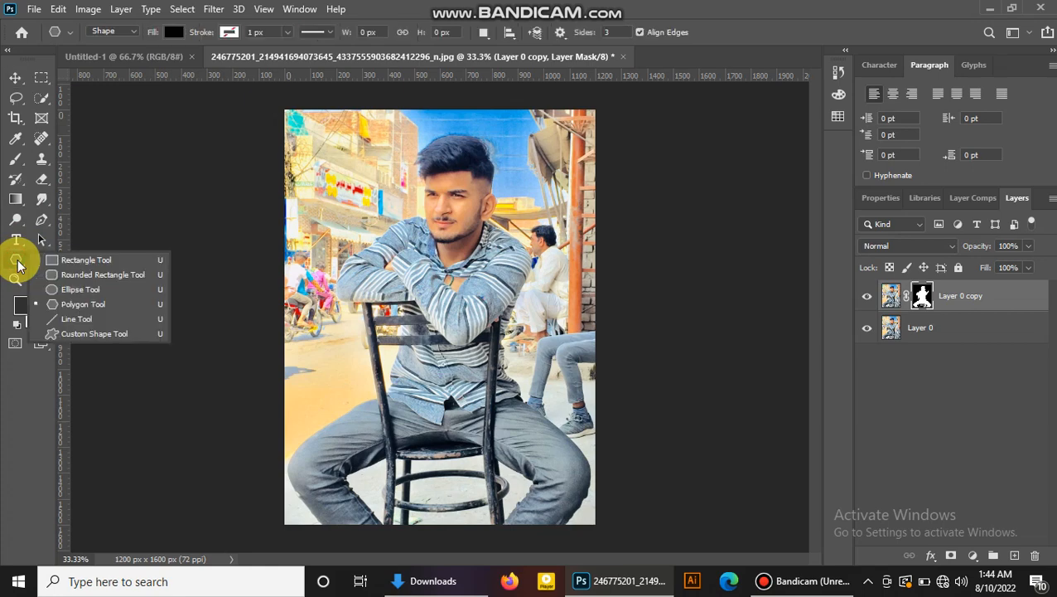
{"action": "left_click", "coordinate": [63, 301]}
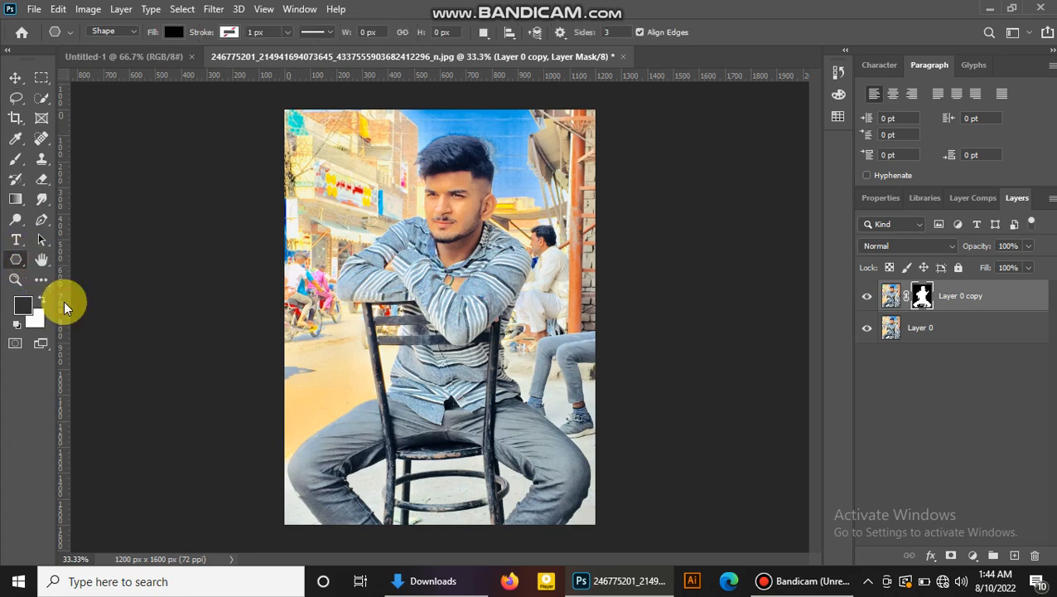
{"action": "left_click", "coordinate": [466, 259]}
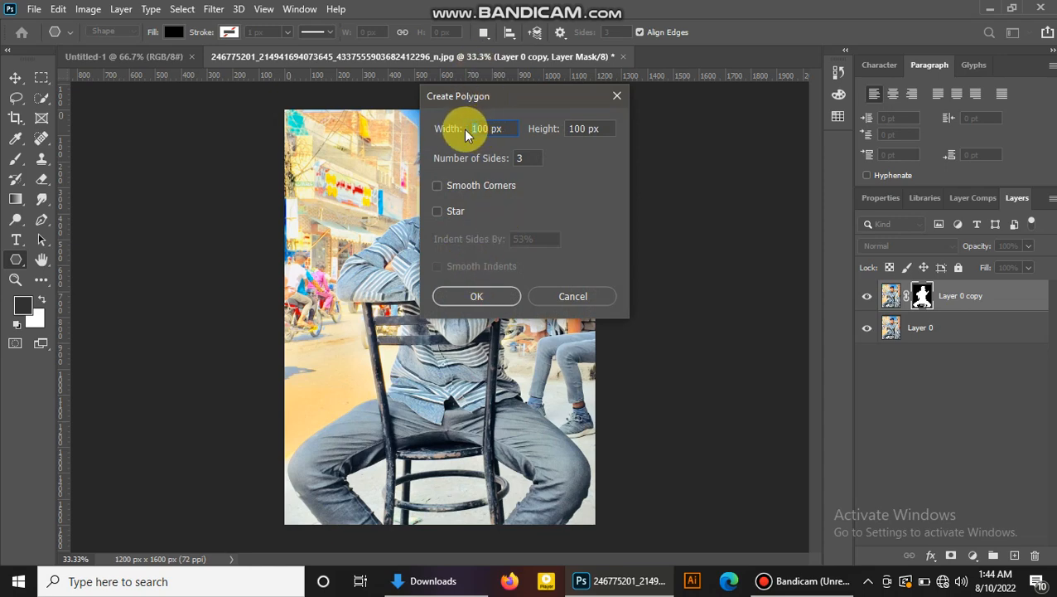
{"action": "left_click", "coordinate": [570, 128]}
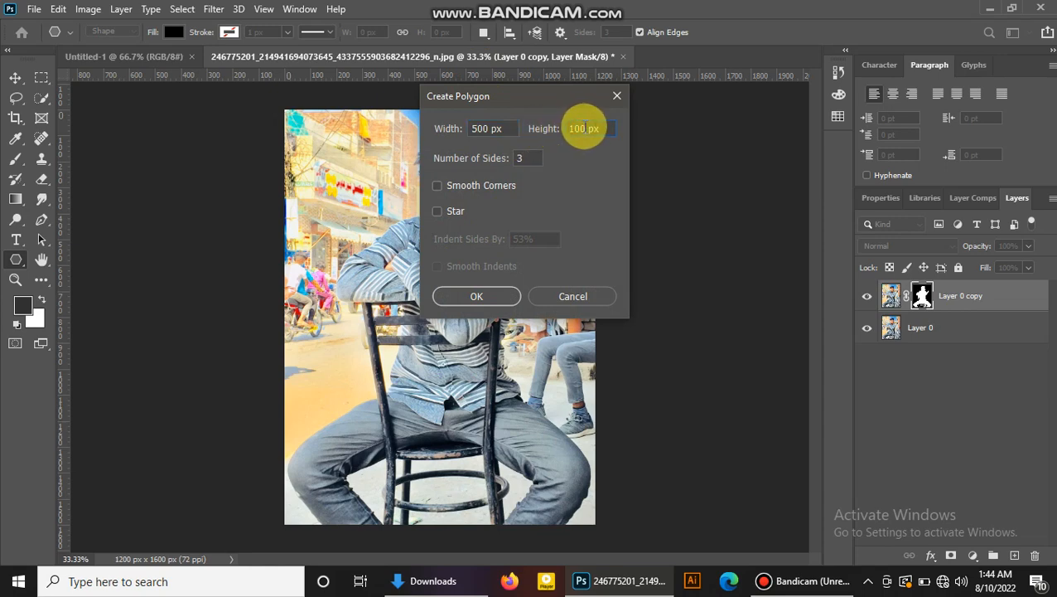
{"action": "type", "text": "5"}
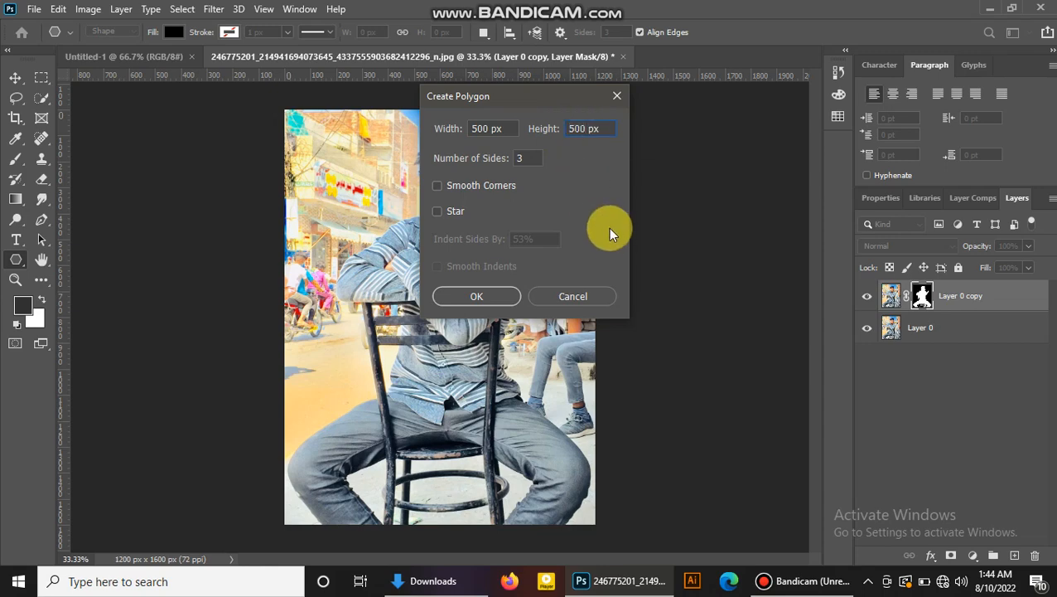
{"action": "left_click", "coordinate": [507, 288]}
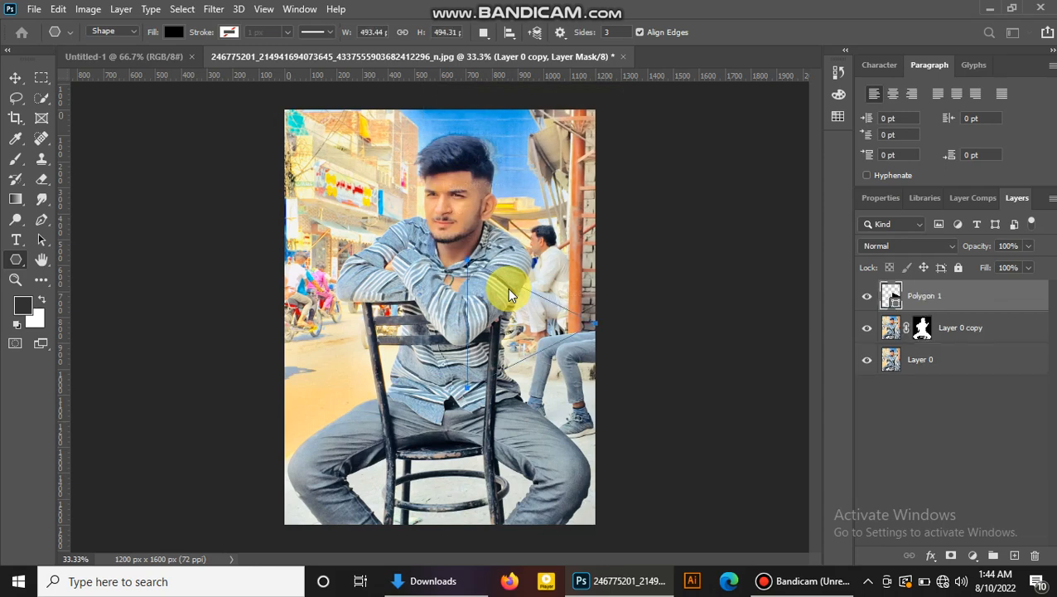
{"action": "left_click", "coordinate": [14, 78]}
{"action": "left_click_drag", "start_coordinate": [512, 345], "coordinate": [447, 300]}
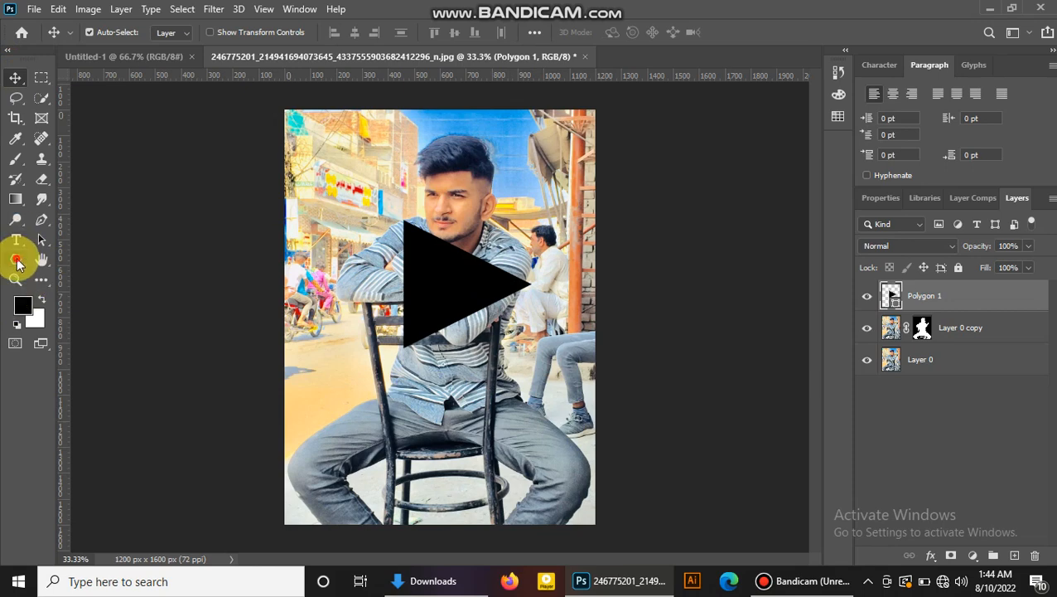
Step: Remove the triangle's fill and give it a white stroke about 16 px wide
{"action": "left_click", "coordinate": [16, 262]}
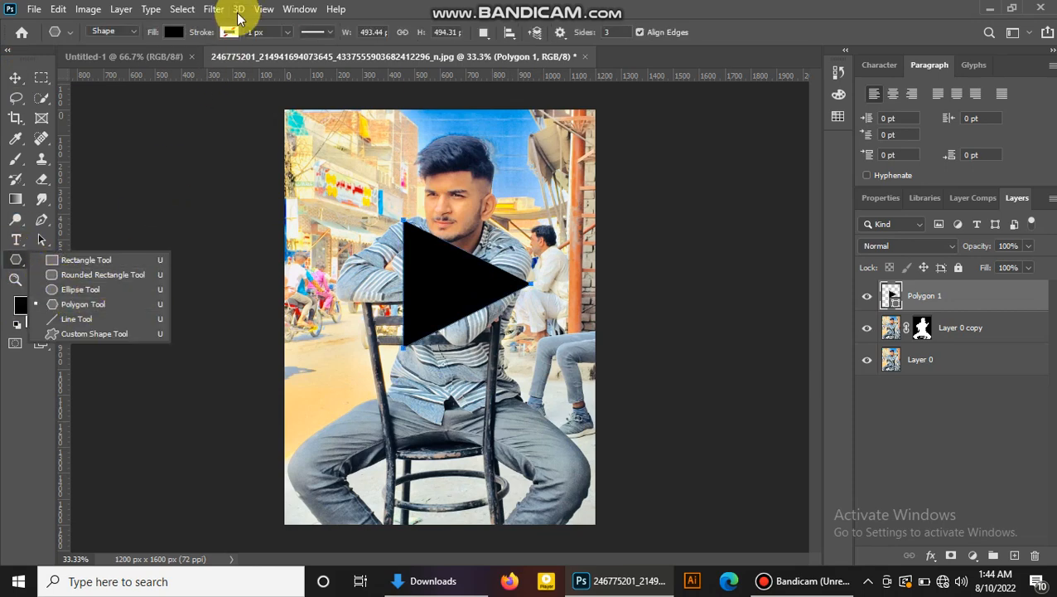
{"action": "left_click", "coordinate": [177, 31]}
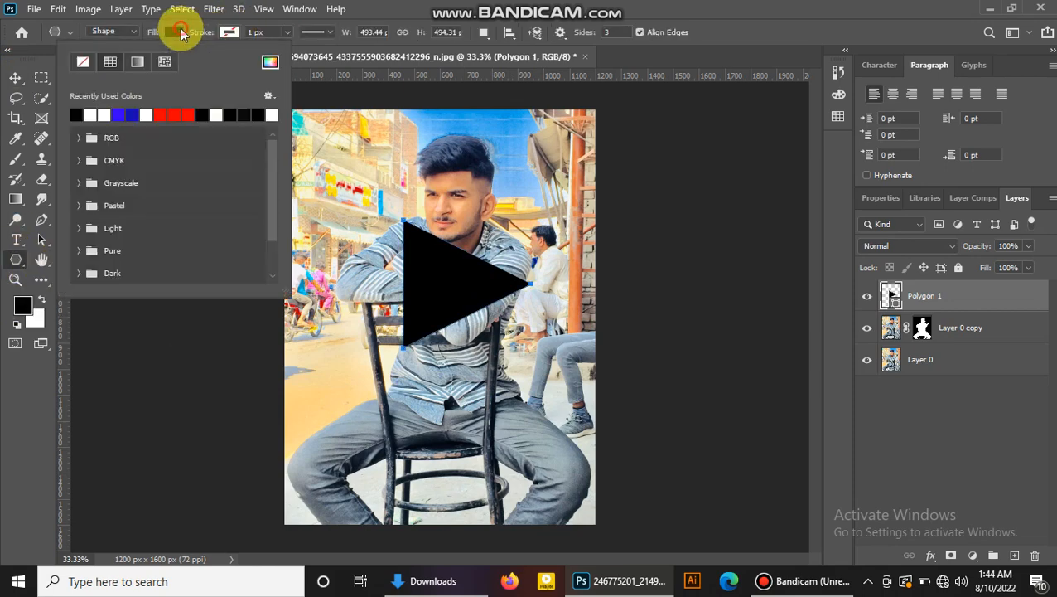
{"action": "left_click", "coordinate": [84, 61]}
{"action": "left_click", "coordinate": [231, 33]}
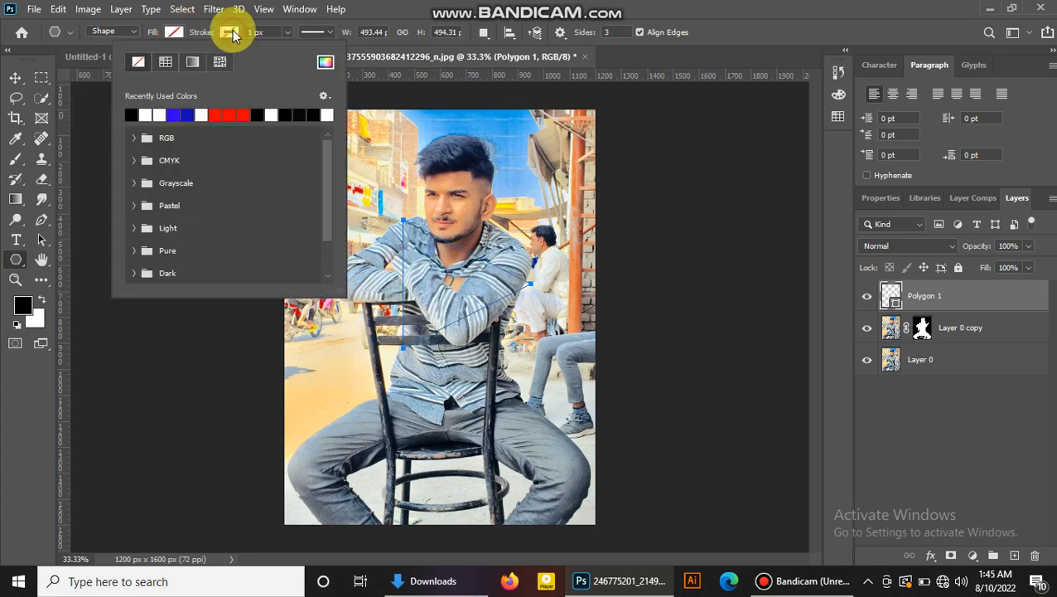
{"action": "left_click", "coordinate": [160, 112]}
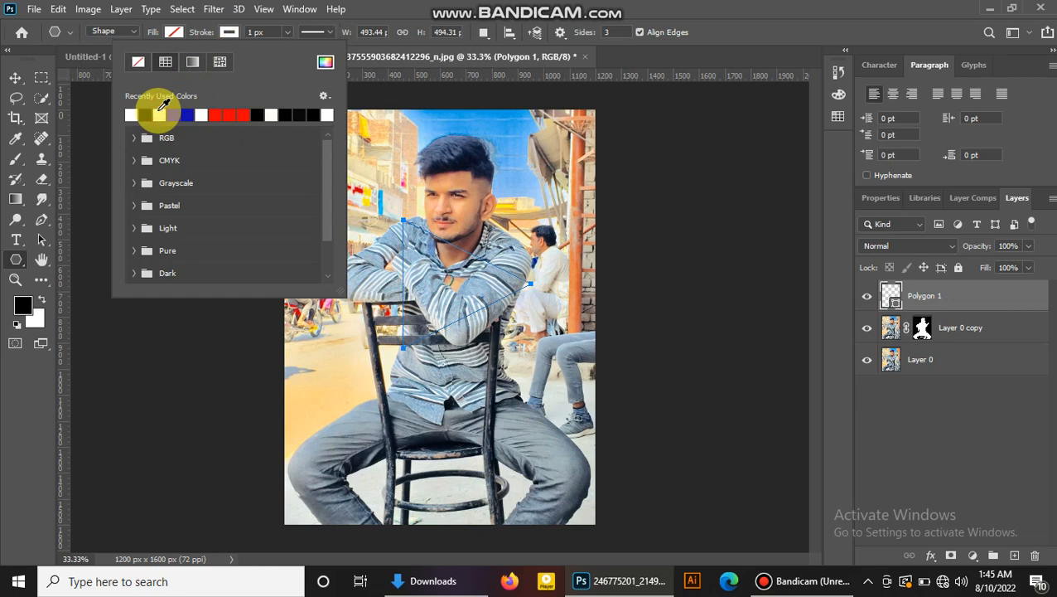
{"action": "left_click", "coordinate": [290, 30]}
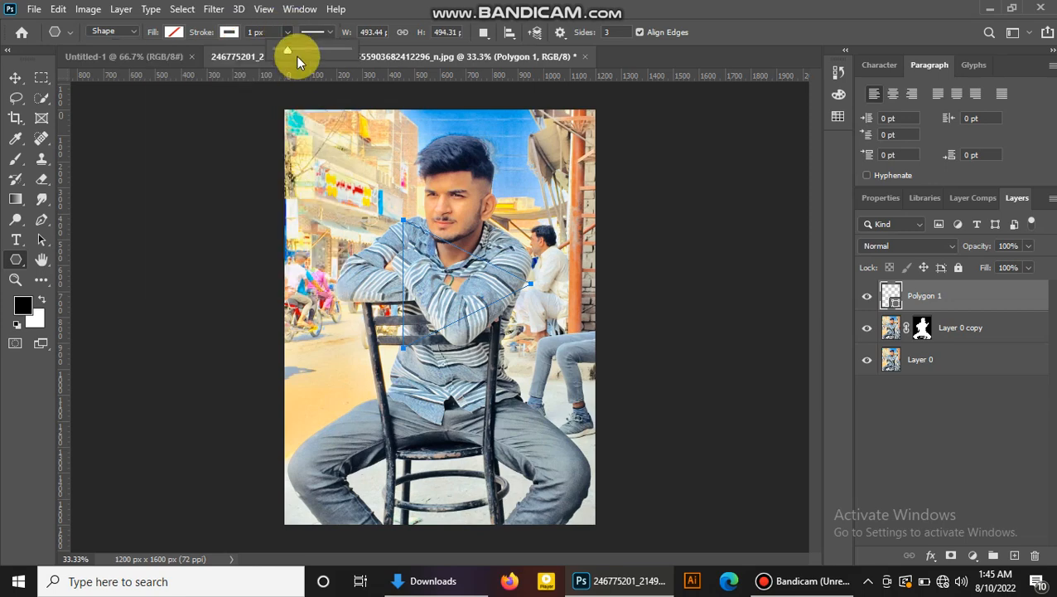
{"action": "left_click_drag", "start_coordinate": [295, 47], "coordinate": [305, 51]}
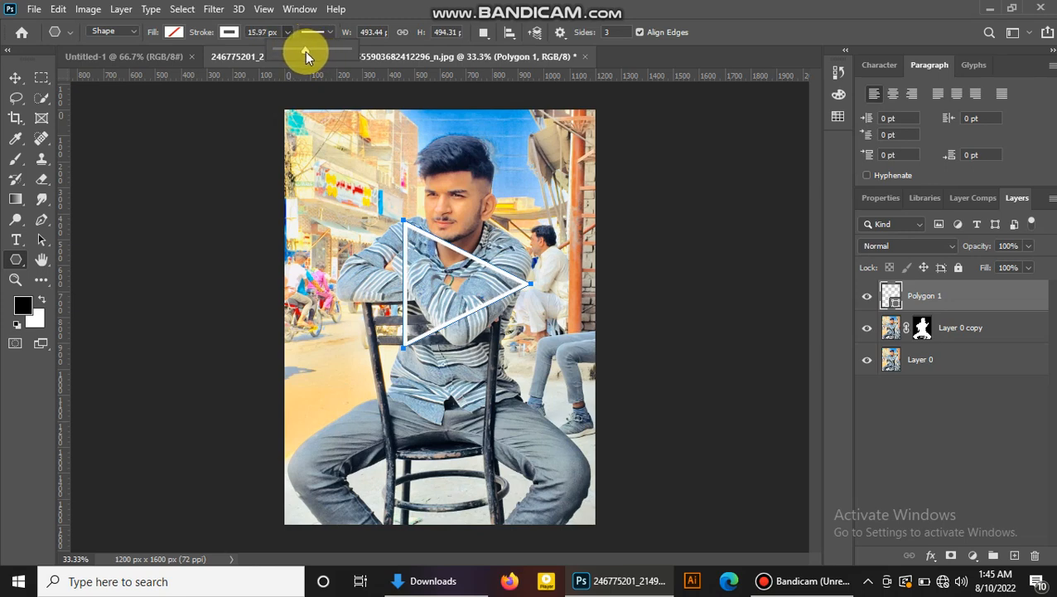
{"action": "left_click", "coordinate": [170, 261]}
Step: Transform the triangle: rotate it about 89° to point down, scale it to about 154%, and position it over the face and torso
{"action": "key", "text": "ctrl+t"}
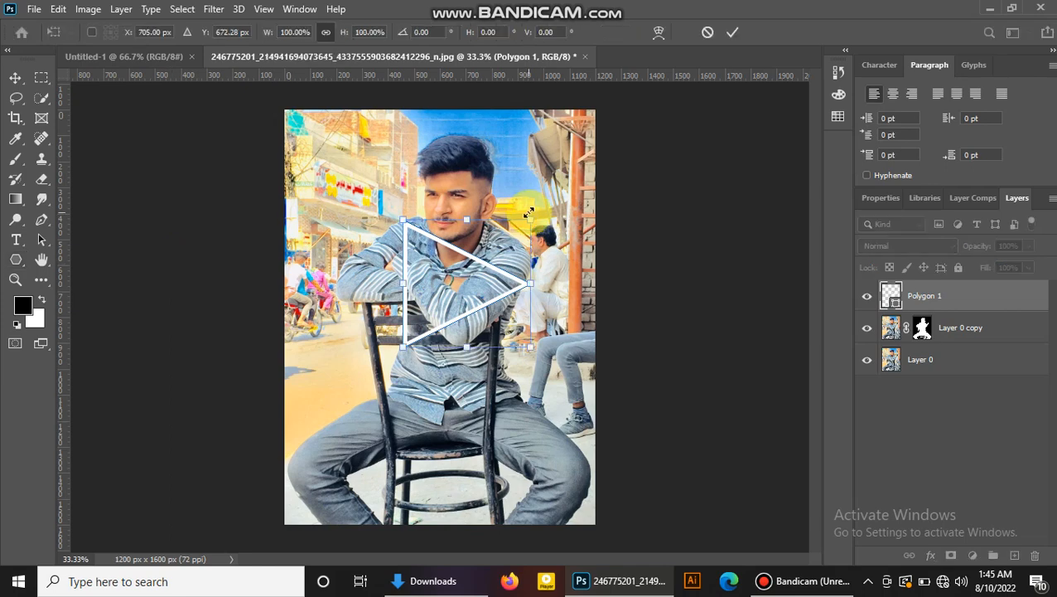
{"action": "left_click_drag", "start_coordinate": [541, 207], "coordinate": [486, 303]}
{"action": "left_click_drag", "start_coordinate": [465, 219], "coordinate": [442, 137]}
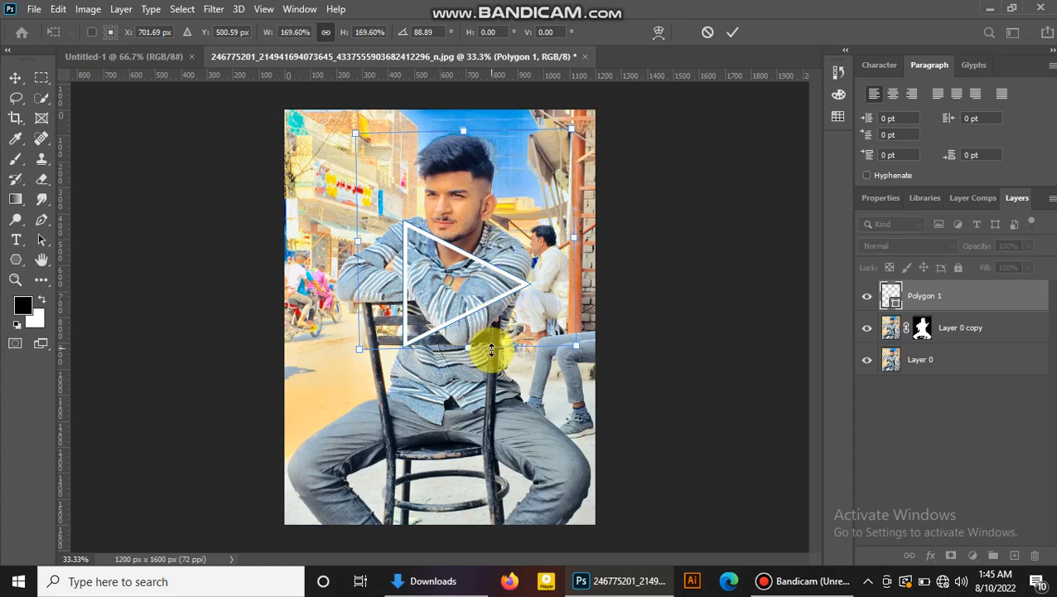
{"action": "left_click_drag", "start_coordinate": [523, 314], "coordinate": [502, 362]}
{"action": "left_click_drag", "start_coordinate": [327, 289], "coordinate": [352, 289]}
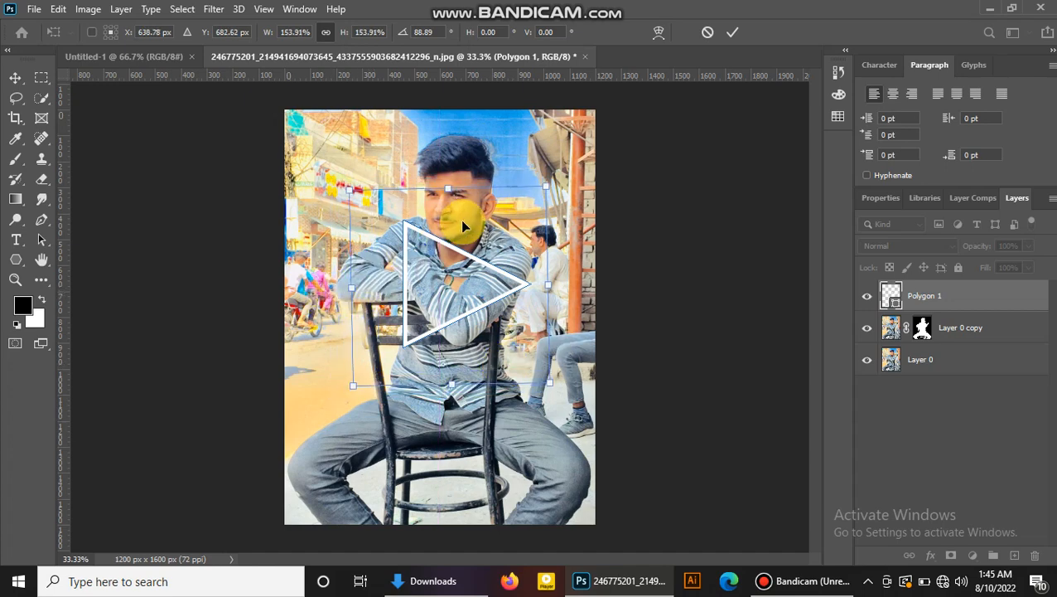
{"action": "left_click_drag", "start_coordinate": [476, 187], "coordinate": [476, 180]}
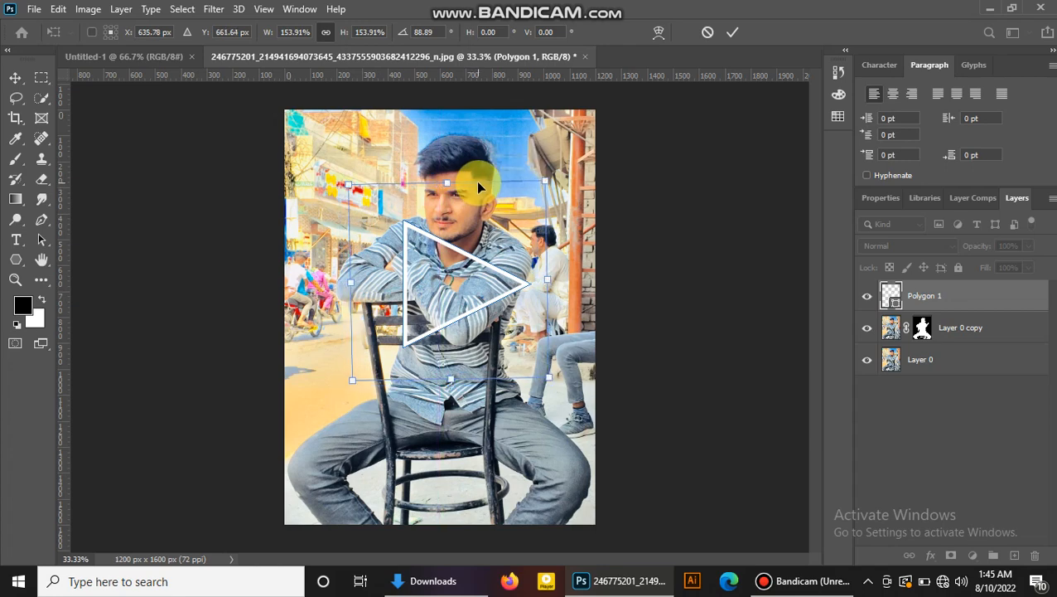
{"action": "left_click", "coordinate": [731, 32]}
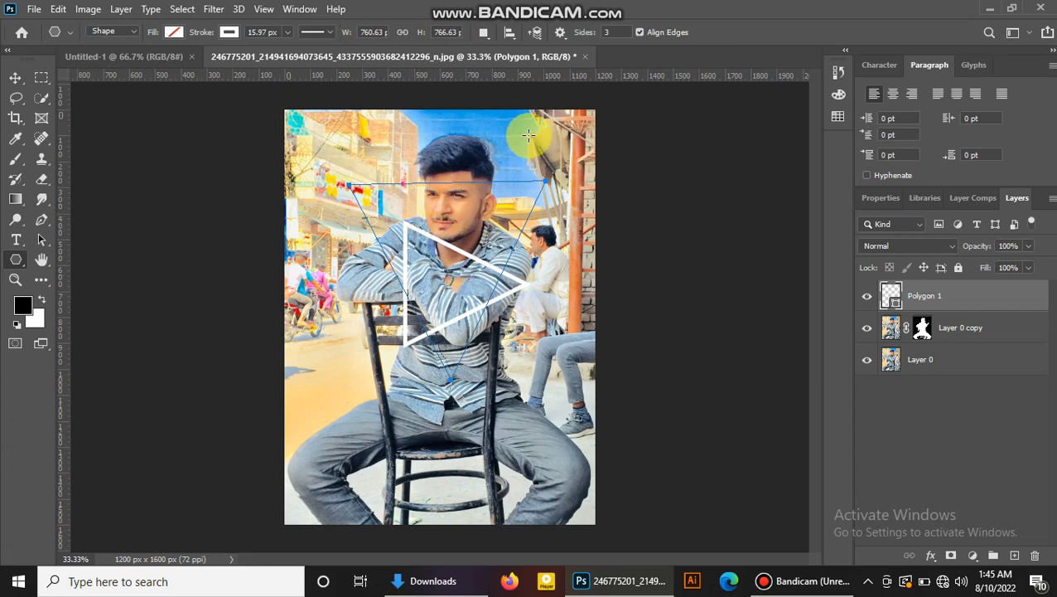
Step: Add a black (000000) Solid Color fill layer directly above Layer 0 copy
{"action": "left_click", "coordinate": [15, 76]}
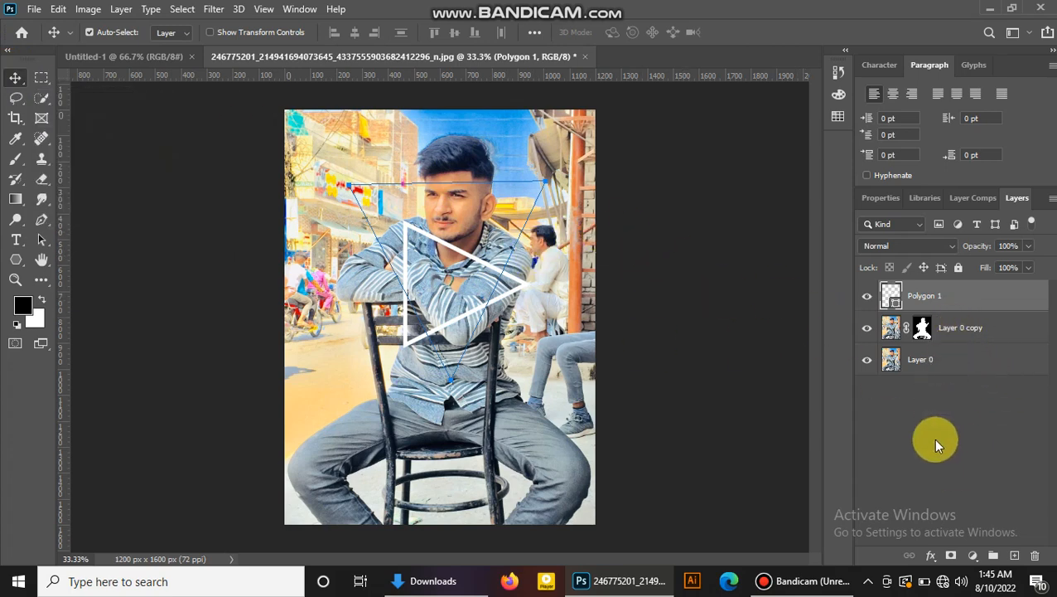
{"action": "left_click", "coordinate": [973, 338]}
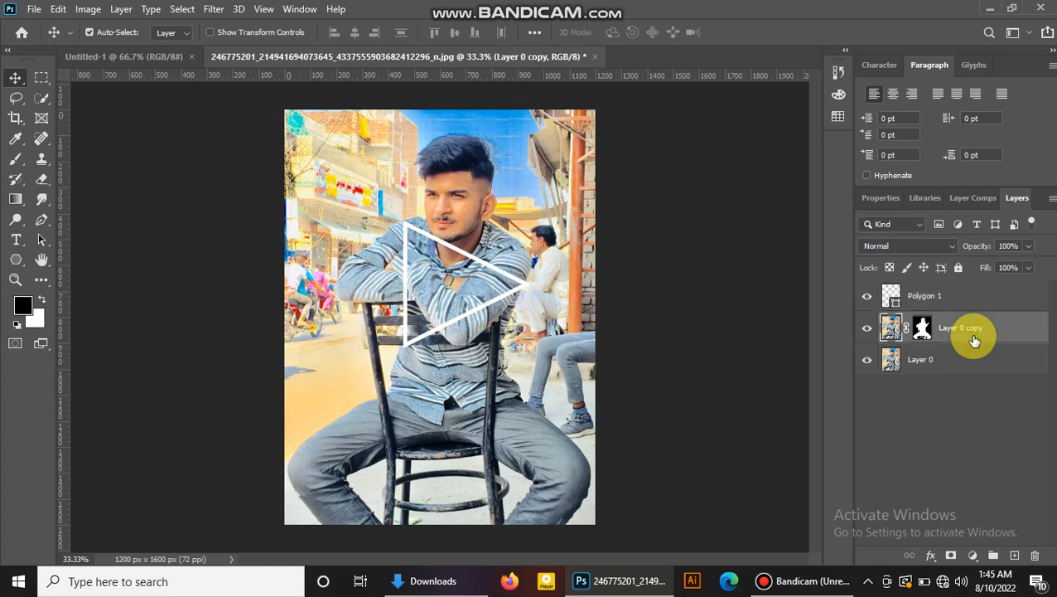
{"action": "left_click", "coordinate": [974, 555]}
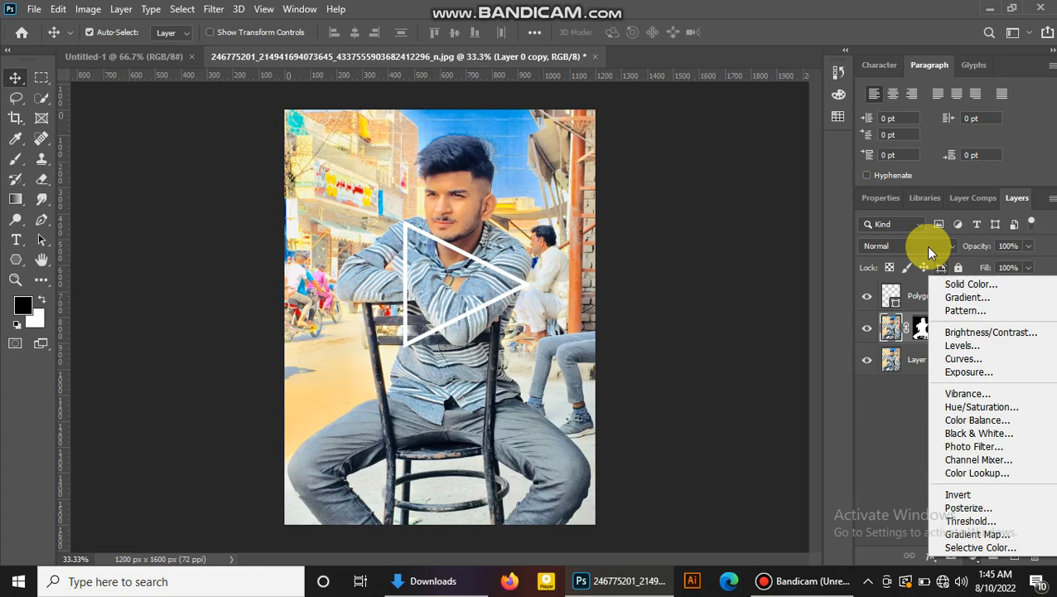
{"action": "left_click", "coordinate": [971, 284]}
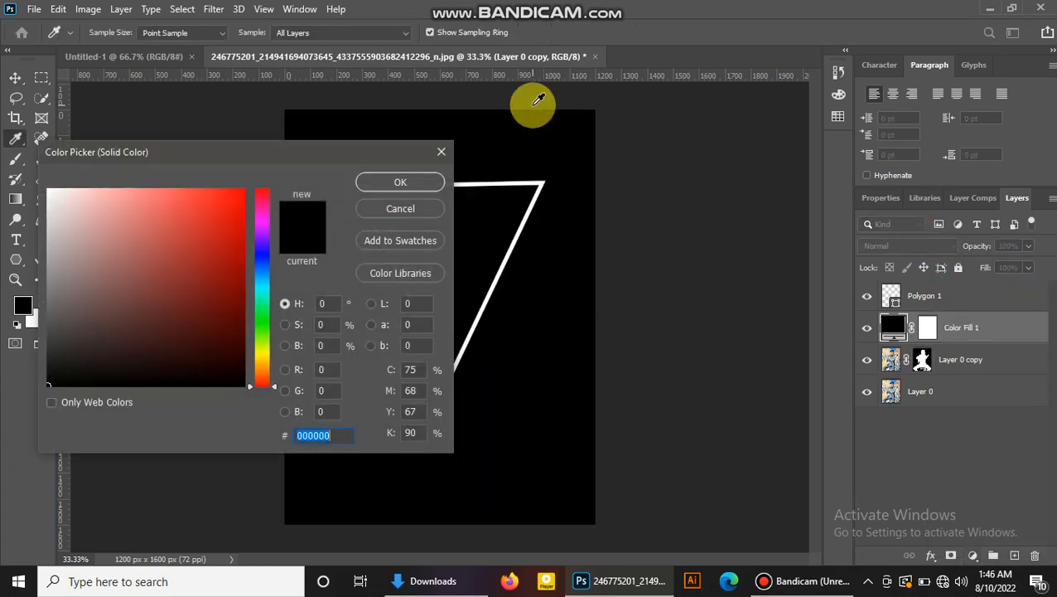
{"action": "left_click", "coordinate": [411, 178]}
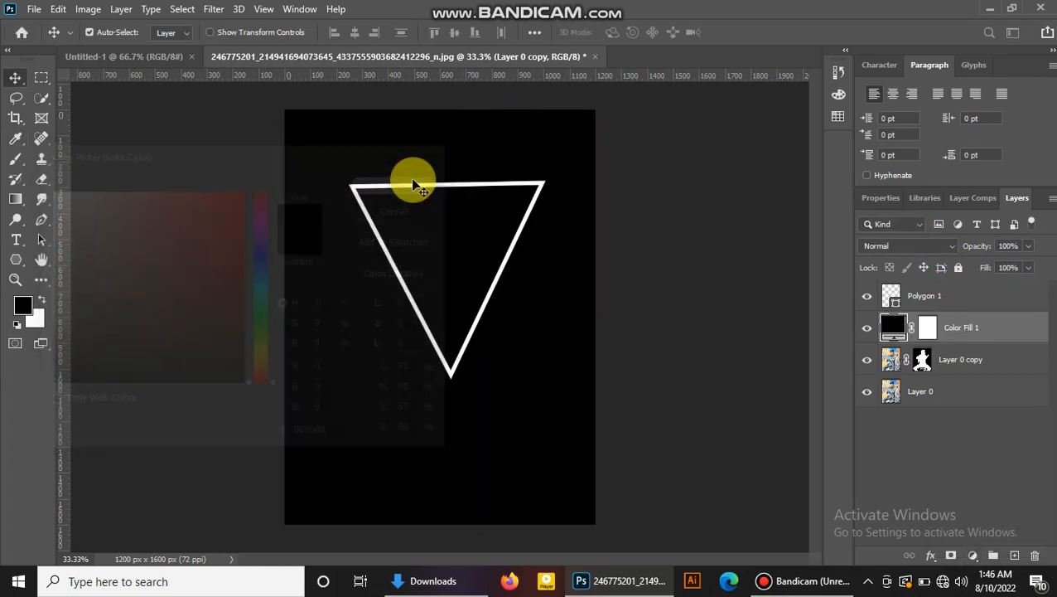
Step: Paint on the Color Fill 1 mask with a soft brush to reveal the man's head and upper body around the triangle
{"action": "left_click", "coordinate": [928, 331]}
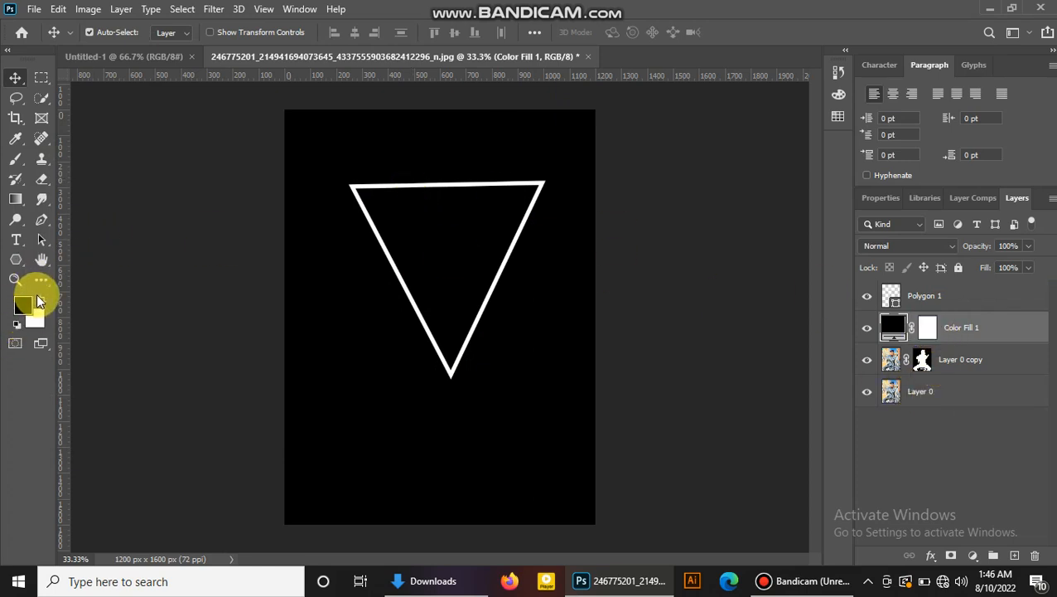
{"action": "left_click", "coordinate": [16, 160]}
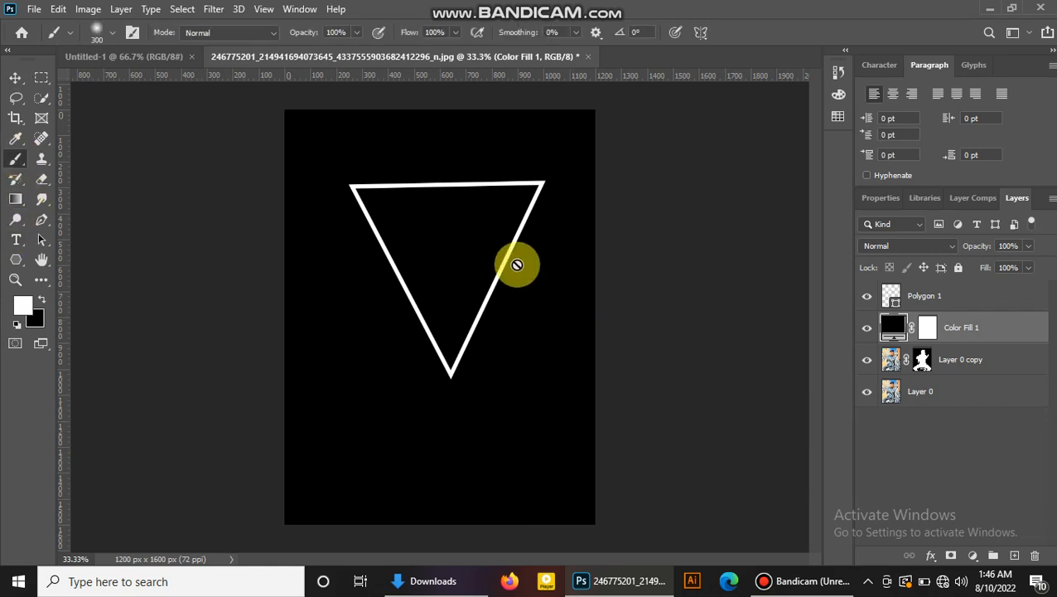
{"action": "left_click", "coordinate": [923, 330]}
{"action": "key", "text": "x"}
{"action": "mouse_move", "coordinate": [431, 232]}
{"action": "left_mouse_down"}
{"action": "mouse_move", "coordinate": [452, 286]}
{"action": "mouse_move", "coordinate": [470, 231]}
{"action": "mouse_move", "coordinate": [480, 265]}
{"action": "mouse_move", "coordinate": [503, 207]}
{"action": "mouse_move", "coordinate": [464, 207]}
{"action": "mouse_move", "coordinate": [420, 237]}
{"action": "mouse_move", "coordinate": [378, 208]}
{"action": "mouse_move", "coordinate": [442, 265]}
{"action": "mouse_move", "coordinate": [441, 331]}
{"action": "mouse_move", "coordinate": [482, 170]}
{"action": "mouse_move", "coordinate": [460, 165]}
{"action": "mouse_move", "coordinate": [446, 141]}
{"action": "mouse_move", "coordinate": [432, 150]}
{"action": "mouse_move", "coordinate": [445, 160]}
{"action": "left_mouse_up"}
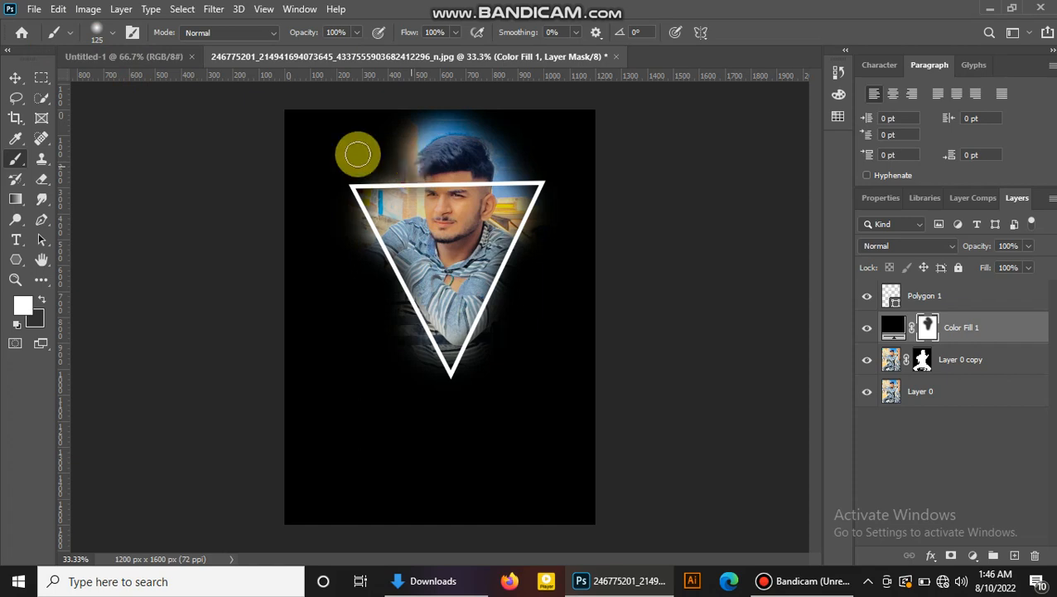
Step: Paint white on the Color Fill 1 mask to hide the leftover background around the man, and move Color Fill 1 below Layer 0 copy
{"action": "mouse_move", "coordinate": [405, 323]}
{"action": "left_mouse_down"}
{"action": "mouse_move", "coordinate": [425, 351]}
{"action": "mouse_move", "coordinate": [384, 272]}
{"action": "mouse_move", "coordinate": [425, 374]}
{"action": "mouse_move", "coordinate": [459, 387]}
{"action": "mouse_move", "coordinate": [495, 338]}
{"action": "mouse_move", "coordinate": [462, 379]}
{"action": "mouse_move", "coordinate": [522, 269]}
{"action": "mouse_move", "coordinate": [551, 178]}
{"action": "mouse_move", "coordinate": [522, 165]}
{"action": "mouse_move", "coordinate": [536, 185]}
{"action": "mouse_move", "coordinate": [514, 227]}
{"action": "mouse_move", "coordinate": [502, 148]}
{"action": "mouse_move", "coordinate": [475, 125]}
{"action": "mouse_move", "coordinate": [428, 118]}
{"action": "mouse_move", "coordinate": [393, 131]}
{"action": "mouse_move", "coordinate": [470, 122]}
{"action": "mouse_move", "coordinate": [401, 132]}
{"action": "mouse_move", "coordinate": [399, 155]}
{"action": "mouse_move", "coordinate": [420, 137]}
{"action": "mouse_move", "coordinate": [396, 165]}
{"action": "mouse_move", "coordinate": [410, 188]}
{"action": "left_mouse_up"}
{"action": "mouse_move", "coordinate": [414, 208]}
{"action": "left_mouse_down"}
{"action": "mouse_move", "coordinate": [384, 209]}
{"action": "mouse_move", "coordinate": [383, 191]}
{"action": "mouse_move", "coordinate": [338, 196]}
{"action": "mouse_move", "coordinate": [360, 240]}
{"action": "mouse_move", "coordinate": [390, 211]}
{"action": "left_mouse_up"}
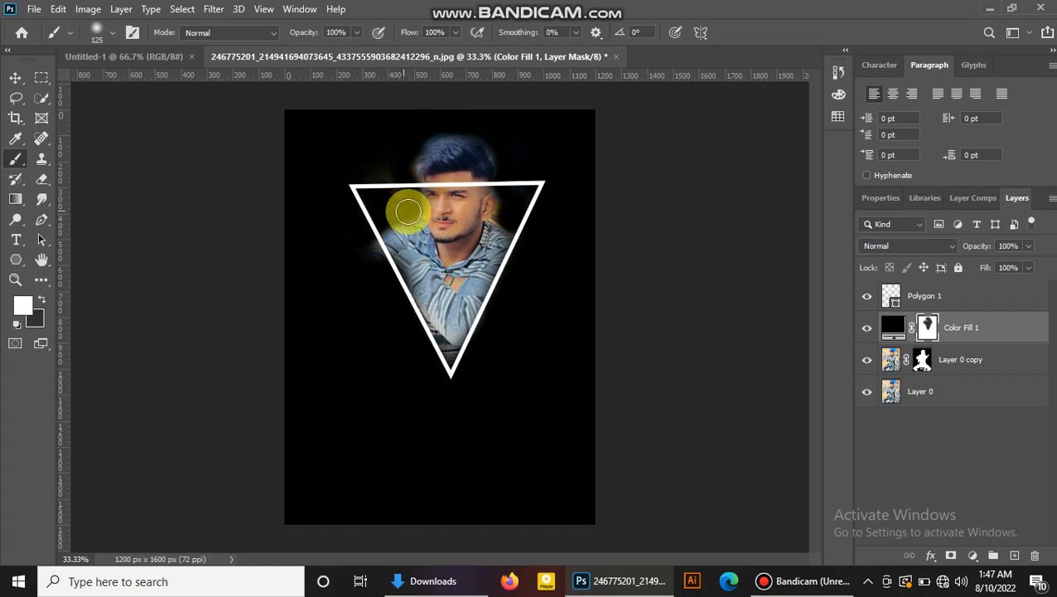
{"action": "mouse_move", "coordinate": [421, 214]}
{"action": "left_mouse_down"}
{"action": "mouse_move", "coordinate": [401, 189]}
{"action": "mouse_move", "coordinate": [396, 144]}
{"action": "mouse_move", "coordinate": [509, 217]}
{"action": "mouse_move", "coordinate": [503, 208]}
{"action": "mouse_move", "coordinate": [521, 211]}
{"action": "left_mouse_up"}
{"action": "left_click_drag", "start_coordinate": [1049, 332], "coordinate": [991, 366]}
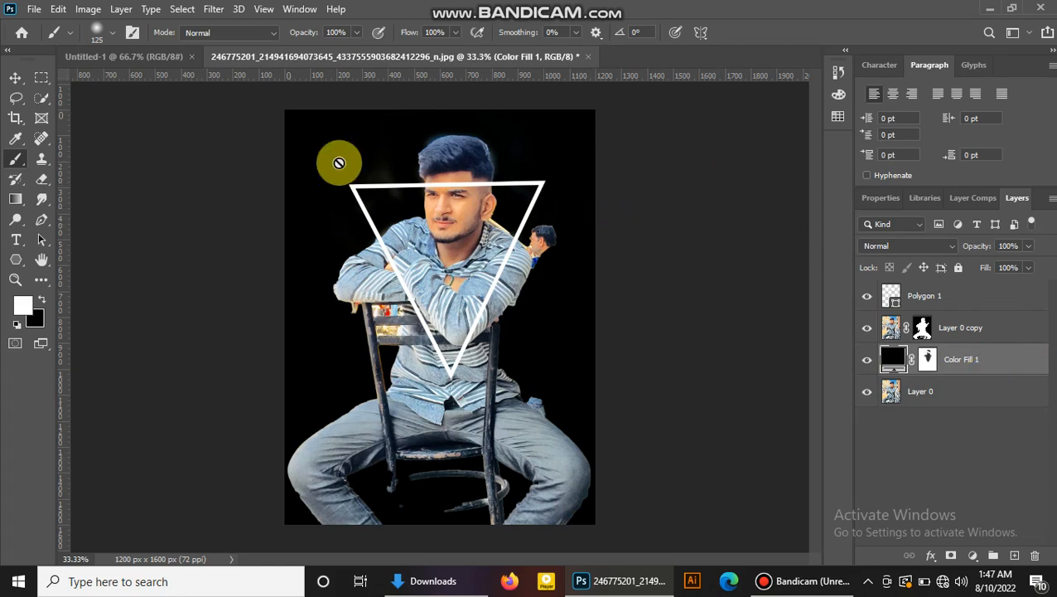
{"action": "left_click", "coordinate": [930, 359]}
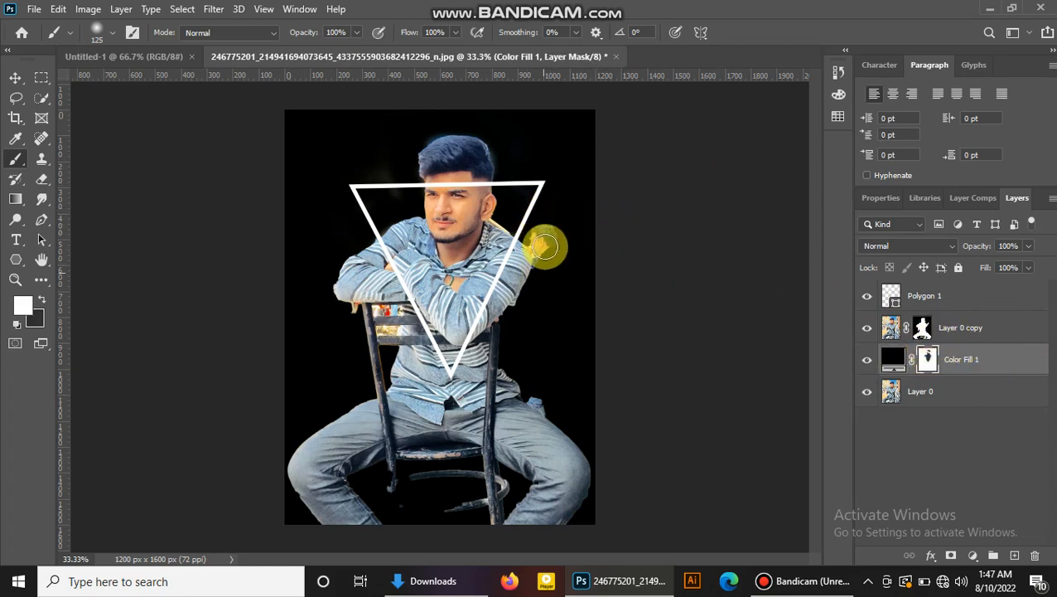
Step: Paint black on the Layer 0 copy mask, enlarging the brush to 400 px, to hide the second person, chair and body outside the triangle
{"action": "left_click", "coordinate": [922, 329]}
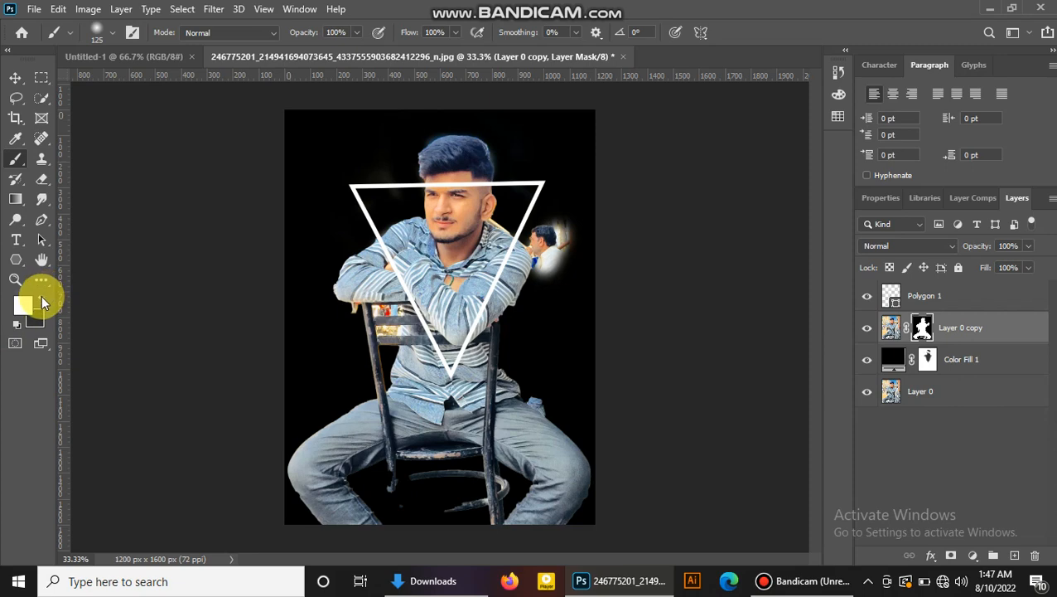
{"action": "mouse_move", "coordinate": [555, 278]}
{"action": "left_mouse_down"}
{"action": "mouse_move", "coordinate": [562, 224]}
{"action": "mouse_move", "coordinate": [570, 256]}
{"action": "left_mouse_up"}
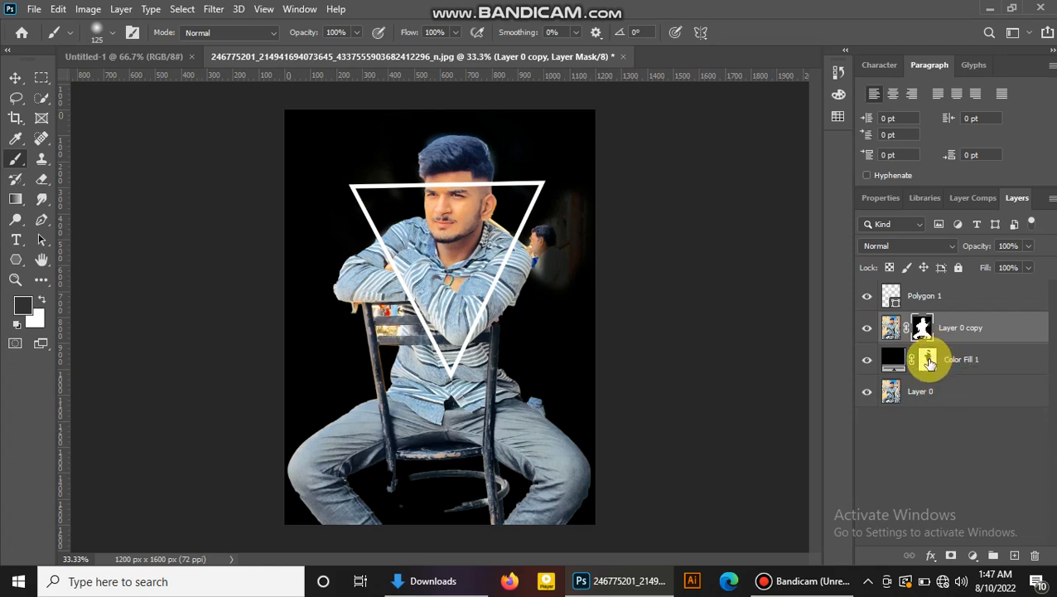
{"action": "left_click", "coordinate": [41, 301]}
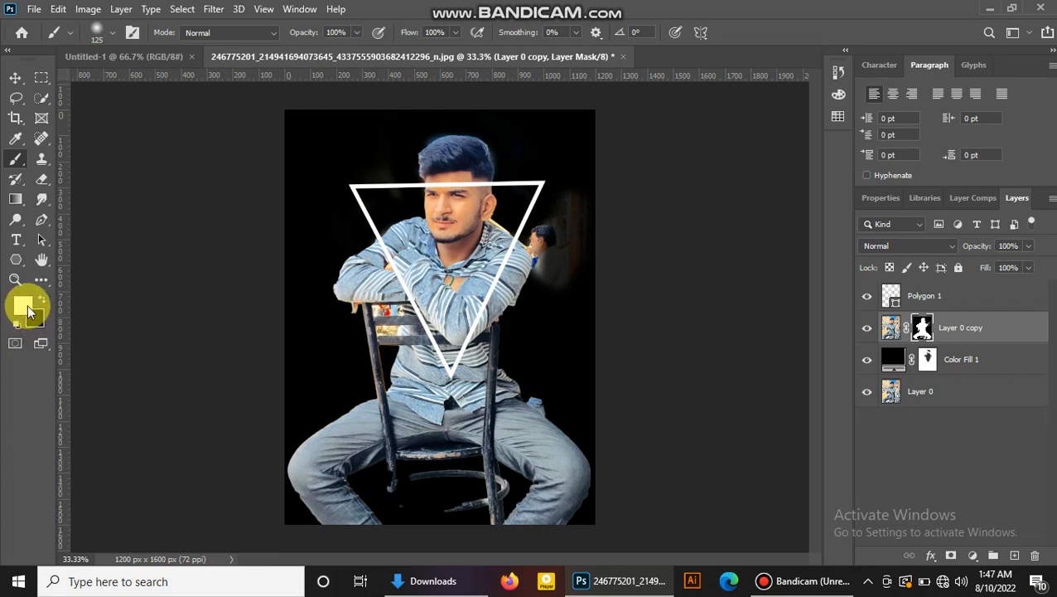
{"action": "mouse_move", "coordinate": [564, 252]}
{"action": "left_mouse_down"}
{"action": "mouse_move", "coordinate": [558, 282]}
{"action": "mouse_move", "coordinate": [581, 204]}
{"action": "mouse_move", "coordinate": [548, 283]}
{"action": "mouse_move", "coordinate": [553, 240]}
{"action": "mouse_move", "coordinate": [545, 272]}
{"action": "mouse_move", "coordinate": [541, 235]}
{"action": "mouse_move", "coordinate": [499, 306]}
{"action": "mouse_move", "coordinate": [540, 254]}
{"action": "mouse_move", "coordinate": [506, 297]}
{"action": "mouse_move", "coordinate": [531, 240]}
{"action": "mouse_move", "coordinate": [461, 416]}
{"action": "mouse_move", "coordinate": [551, 381]}
{"action": "mouse_move", "coordinate": [480, 445]}
{"action": "mouse_move", "coordinate": [557, 389]}
{"action": "mouse_move", "coordinate": [478, 473]}
{"action": "mouse_move", "coordinate": [517, 477]}
{"action": "left_mouse_up"}
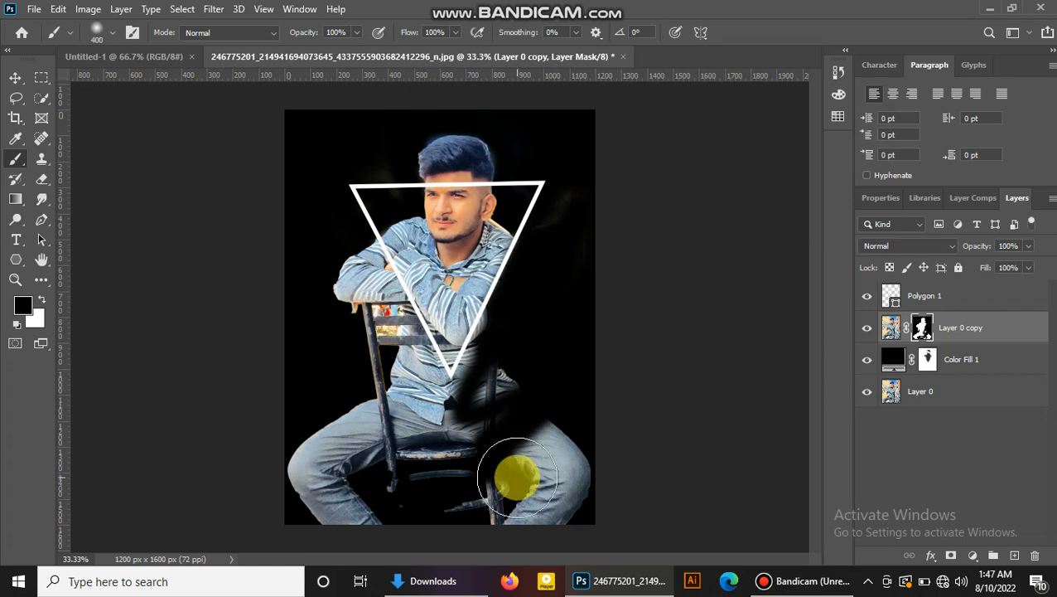
{"action": "mouse_move", "coordinate": [517, 477]}
{"action": "left_mouse_down"}
{"action": "mouse_move", "coordinate": [556, 457]}
{"action": "mouse_move", "coordinate": [530, 501]}
{"action": "mouse_move", "coordinate": [550, 437]}
{"action": "mouse_move", "coordinate": [545, 395]}
{"action": "mouse_move", "coordinate": [533, 432]}
{"action": "mouse_move", "coordinate": [482, 484]}
{"action": "mouse_move", "coordinate": [464, 476]}
{"action": "mouse_move", "coordinate": [549, 499]}
{"action": "mouse_move", "coordinate": [561, 415]}
{"action": "mouse_move", "coordinate": [560, 517]}
{"action": "mouse_move", "coordinate": [565, 400]}
{"action": "mouse_move", "coordinate": [507, 412]}
{"action": "mouse_move", "coordinate": [489, 429]}
{"action": "mouse_move", "coordinate": [546, 315]}
{"action": "mouse_move", "coordinate": [486, 386]}
{"action": "mouse_move", "coordinate": [450, 456]}
{"action": "mouse_move", "coordinate": [616, 310]}
{"action": "mouse_move", "coordinate": [528, 435]}
{"action": "mouse_move", "coordinate": [537, 481]}
{"action": "mouse_move", "coordinate": [556, 486]}
{"action": "mouse_move", "coordinate": [460, 505]}
{"action": "mouse_move", "coordinate": [525, 521]}
{"action": "mouse_move", "coordinate": [370, 526]}
{"action": "mouse_move", "coordinate": [304, 497]}
{"action": "mouse_move", "coordinate": [384, 499]}
{"action": "mouse_move", "coordinate": [316, 478]}
{"action": "mouse_move", "coordinate": [388, 453]}
{"action": "mouse_move", "coordinate": [396, 491]}
{"action": "mouse_move", "coordinate": [414, 454]}
{"action": "mouse_move", "coordinate": [416, 465]}
{"action": "mouse_move", "coordinate": [330, 406]}
{"action": "mouse_move", "coordinate": [322, 444]}
{"action": "mouse_move", "coordinate": [331, 341]}
{"action": "mouse_move", "coordinate": [422, 440]}
{"action": "mouse_move", "coordinate": [452, 424]}
{"action": "mouse_move", "coordinate": [393, 371]}
{"action": "mouse_move", "coordinate": [368, 323]}
{"action": "mouse_move", "coordinate": [401, 394]}
{"action": "mouse_move", "coordinate": [385, 342]}
{"action": "mouse_move", "coordinate": [437, 404]}
{"action": "mouse_move", "coordinate": [489, 383]}
{"action": "mouse_move", "coordinate": [512, 341]}
{"action": "mouse_move", "coordinate": [475, 392]}
{"action": "mouse_move", "coordinate": [425, 428]}
{"action": "mouse_move", "coordinate": [348, 265]}
{"action": "mouse_move", "coordinate": [372, 296]}
{"action": "mouse_move", "coordinate": [331, 175]}
{"action": "mouse_move", "coordinate": [347, 224]}
{"action": "mouse_move", "coordinate": [334, 210]}
{"action": "mouse_move", "coordinate": [328, 149]}
{"action": "mouse_move", "coordinate": [348, 328]}
{"action": "mouse_move", "coordinate": [359, 259]}
{"action": "mouse_move", "coordinate": [371, 259]}
{"action": "mouse_move", "coordinate": [361, 233]}
{"action": "mouse_move", "coordinate": [412, 317]}
{"action": "mouse_move", "coordinate": [353, 240]}
{"action": "mouse_move", "coordinate": [389, 300]}
{"action": "mouse_move", "coordinate": [359, 236]}
{"action": "mouse_move", "coordinate": [385, 271]}
{"action": "mouse_move", "coordinate": [362, 253]}
{"action": "mouse_move", "coordinate": [382, 231]}
{"action": "mouse_move", "coordinate": [356, 366]}
{"action": "left_mouse_up"}
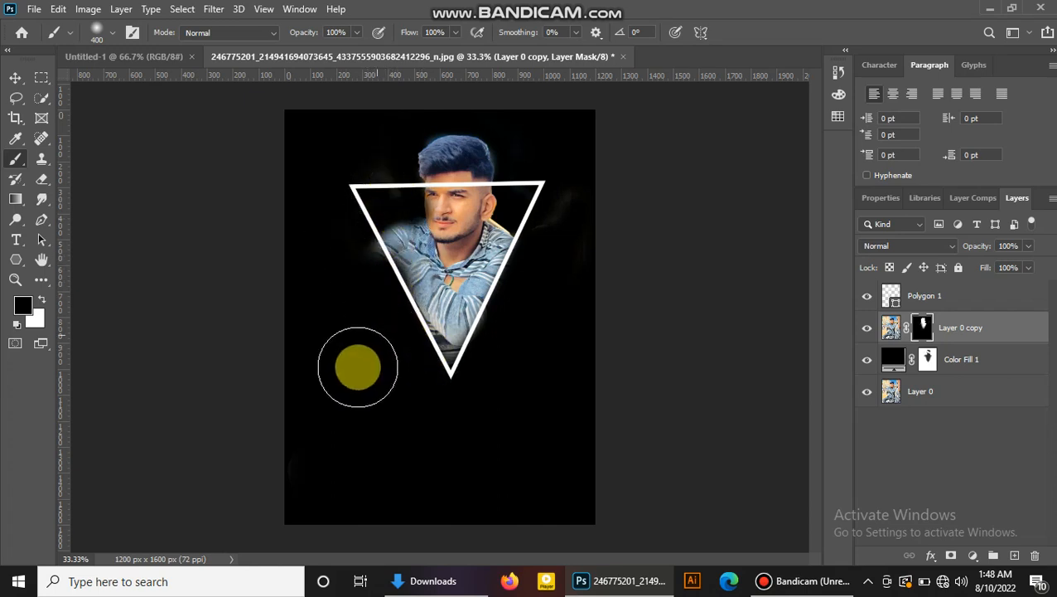
{"action": "mouse_move", "coordinate": [580, 351]}
{"action": "left_mouse_down"}
{"action": "mouse_move", "coordinate": [480, 406]}
{"action": "mouse_move", "coordinate": [548, 240]}
{"action": "mouse_move", "coordinate": [550, 148]}
{"action": "mouse_move", "coordinate": [416, 130]}
{"action": "mouse_move", "coordinate": [341, 152]}
{"action": "mouse_move", "coordinate": [358, 163]}
{"action": "mouse_move", "coordinate": [409, 129]}
{"action": "mouse_move", "coordinate": [343, 186]}
{"action": "mouse_move", "coordinate": [323, 265]}
{"action": "mouse_move", "coordinate": [367, 253]}
{"action": "mouse_move", "coordinate": [379, 183]}
{"action": "mouse_move", "coordinate": [397, 256]}
{"action": "mouse_move", "coordinate": [397, 226]}
{"action": "mouse_move", "coordinate": [417, 282]}
{"action": "mouse_move", "coordinate": [423, 236]}
{"action": "mouse_move", "coordinate": [459, 252]}
{"action": "mouse_move", "coordinate": [444, 233]}
{"action": "mouse_move", "coordinate": [458, 242]}
{"action": "mouse_move", "coordinate": [387, 263]}
{"action": "mouse_move", "coordinate": [526, 208]}
{"action": "mouse_move", "coordinate": [740, 169]}
{"action": "left_mouse_up"}
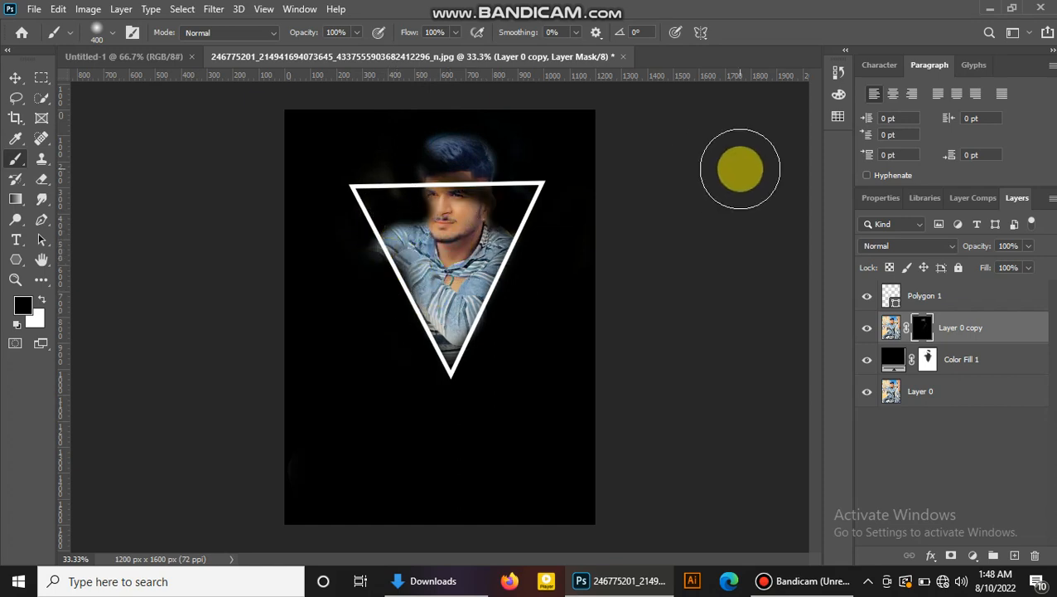
{"action": "key", "text": "ctrl+z"}
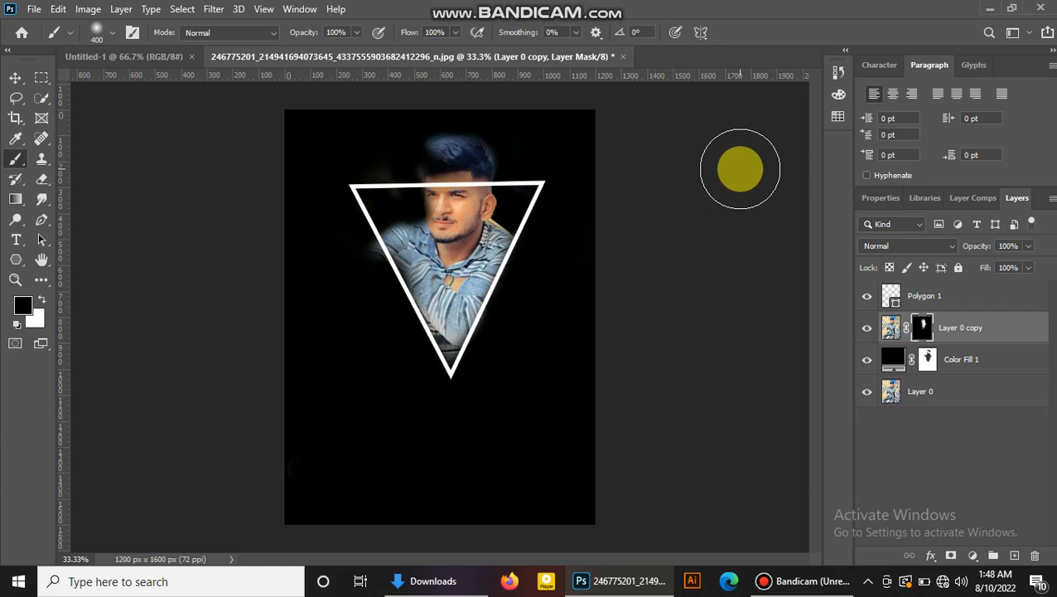
{"action": "key", "text": "ctrl+z"}
{"action": "key", "text": "ctrl+z"}
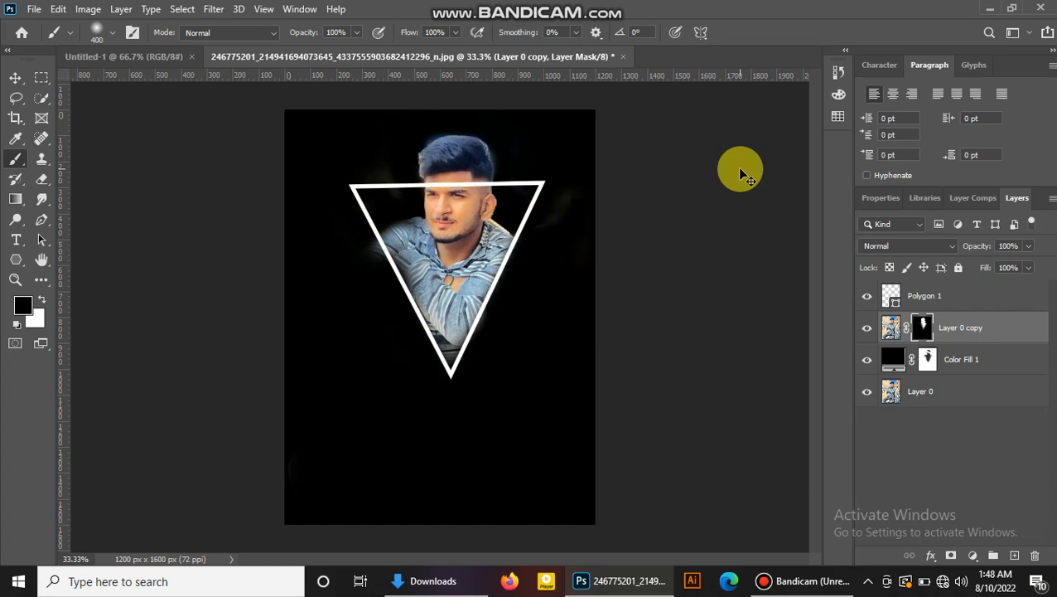
{"action": "key", "text": "ctrl+z"}
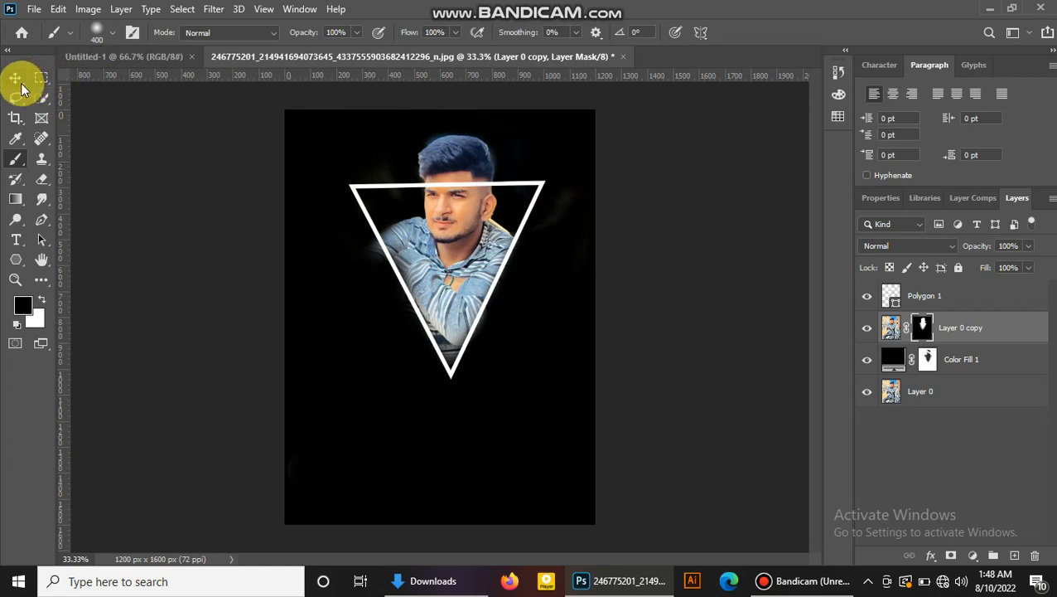
Step: Repaint the Color Fill 1 mask at 400 px, revealing the shoulder inside the triangle in black and hiding the surroundings outside it in white
{"action": "left_click", "coordinate": [928, 359]}
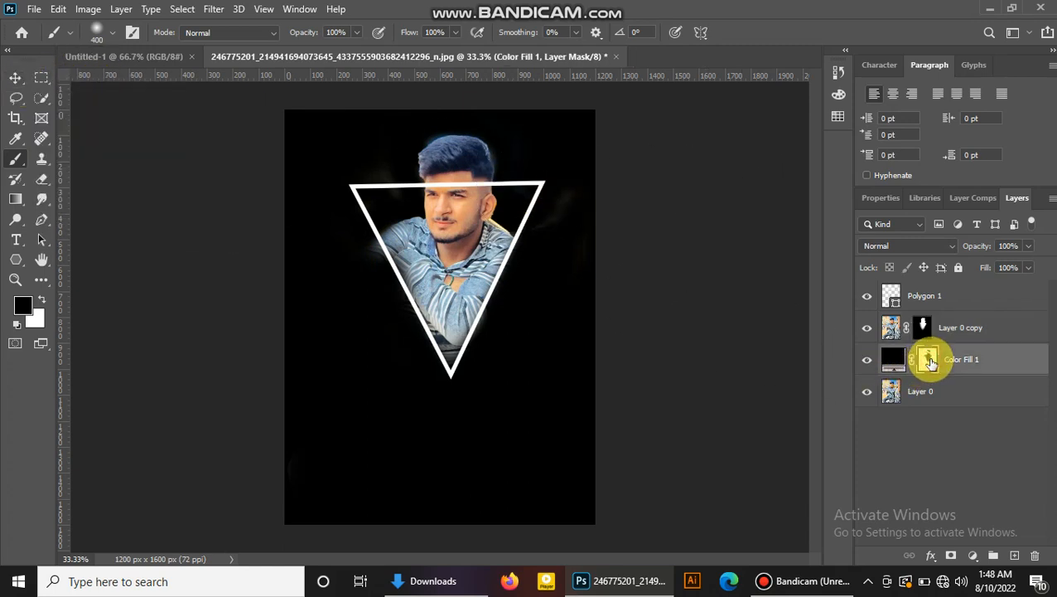
{"action": "left_click_drag", "start_coordinate": [384, 260], "coordinate": [342, 224]}
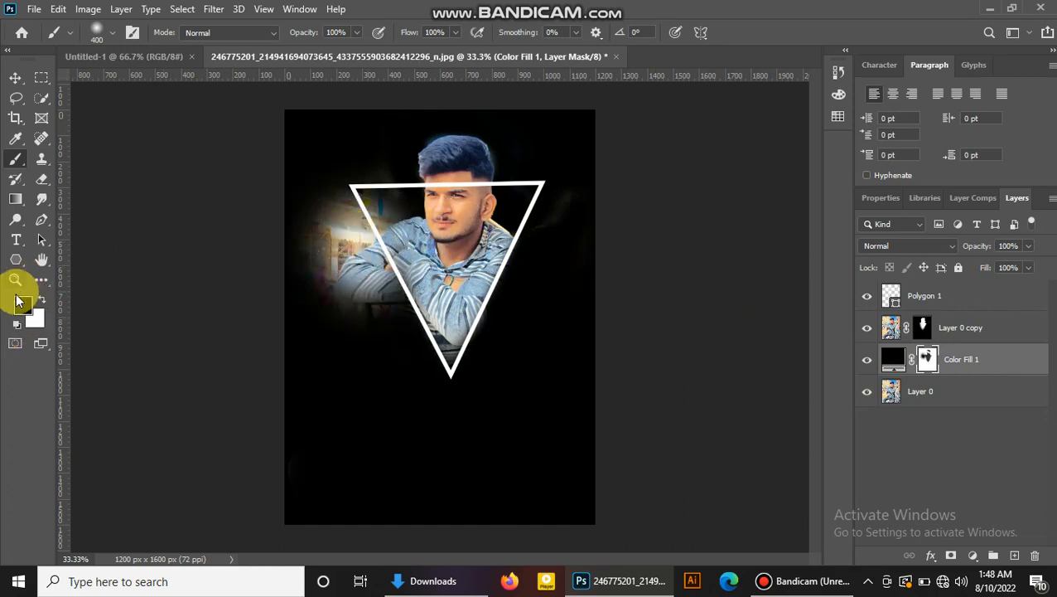
{"action": "mouse_move", "coordinate": [353, 290]}
{"action": "left_mouse_down"}
{"action": "mouse_move", "coordinate": [319, 182]}
{"action": "mouse_move", "coordinate": [355, 299]}
{"action": "mouse_move", "coordinate": [376, 326]}
{"action": "mouse_move", "coordinate": [343, 246]}
{"action": "mouse_move", "coordinate": [414, 382]}
{"action": "mouse_move", "coordinate": [447, 405]}
{"action": "mouse_move", "coordinate": [503, 387]}
{"action": "left_mouse_up"}
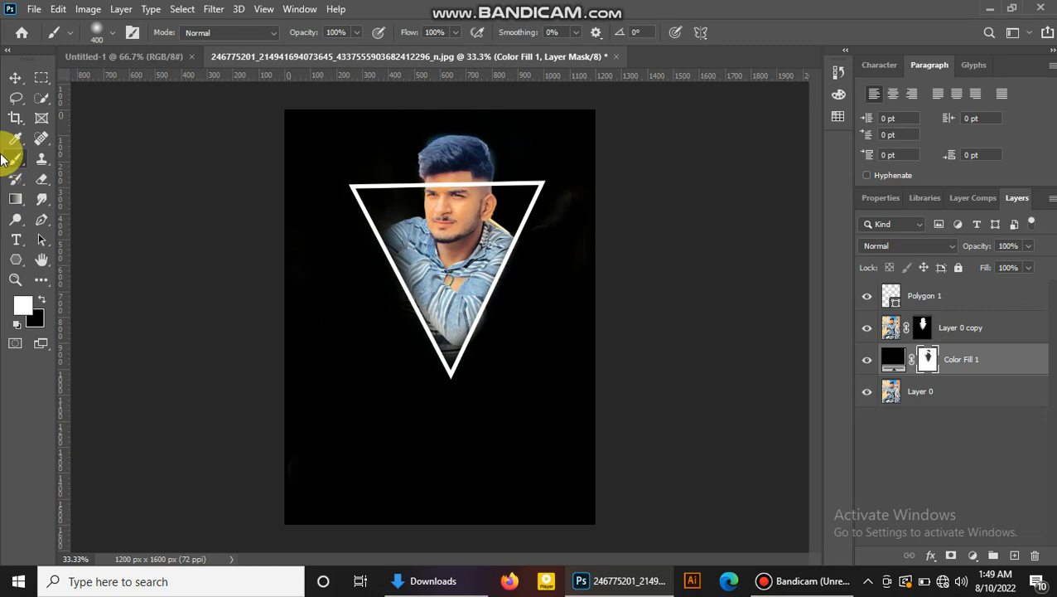
{"action": "left_click", "coordinate": [13, 79]}
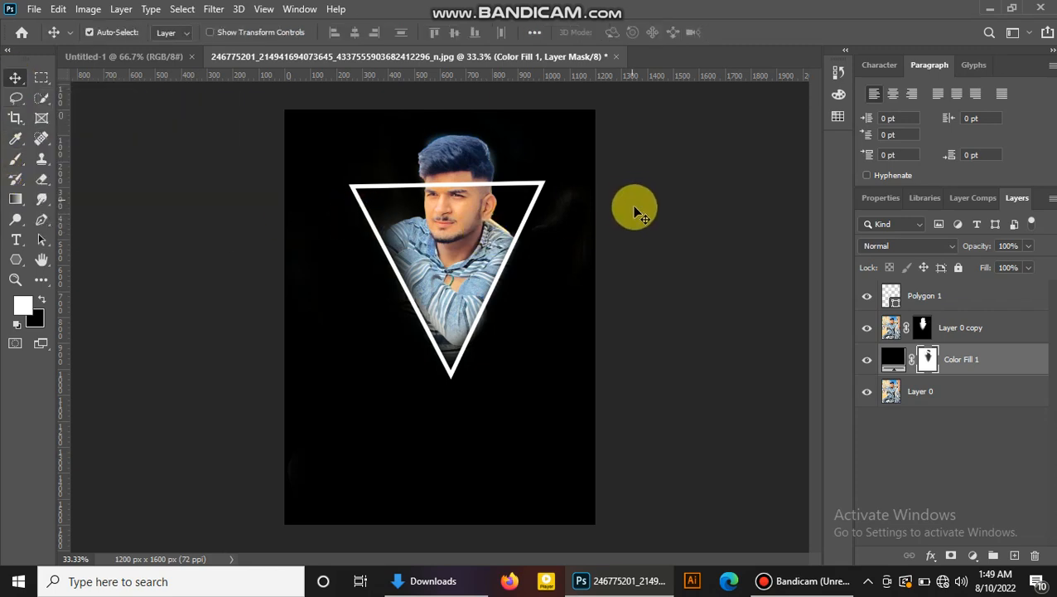
Step: Enable a Stroke layer effect with a red-to-blue gradient on the Polygon 1 triangle and show its settings
{"action": "left_click", "coordinate": [910, 298]}
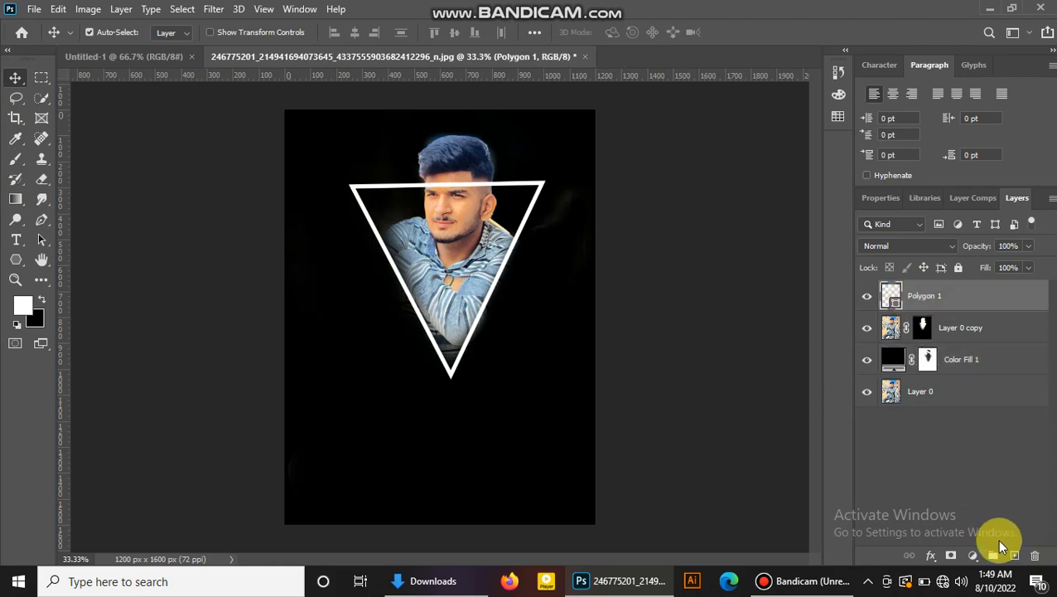
{"action": "left_click", "coordinate": [972, 556]}
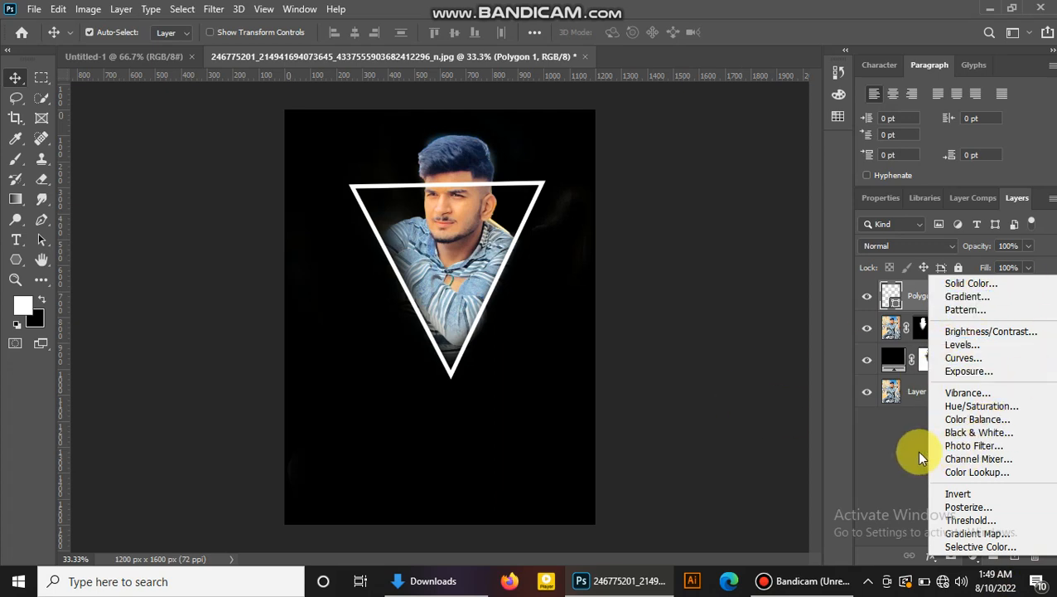
{"action": "left_click", "coordinate": [881, 452]}
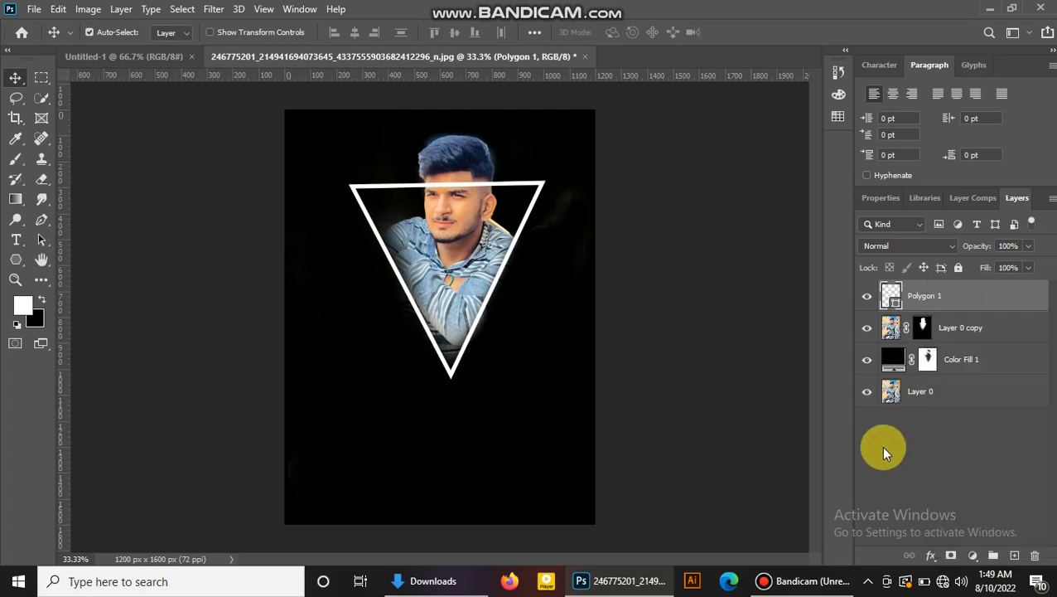
{"action": "double_click", "coordinate": [970, 303]}
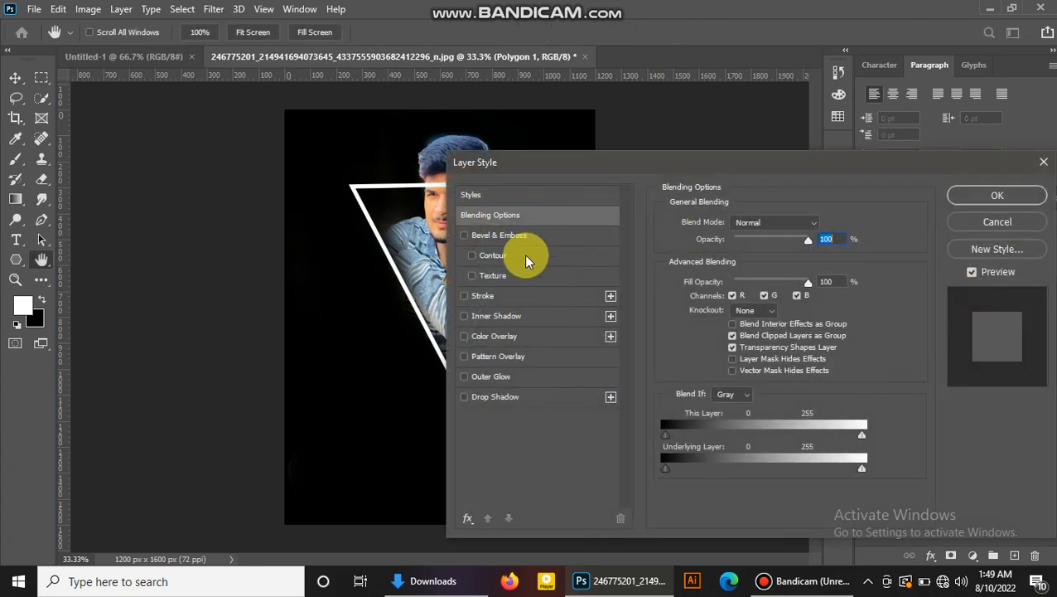
{"action": "left_click", "coordinate": [464, 295]}
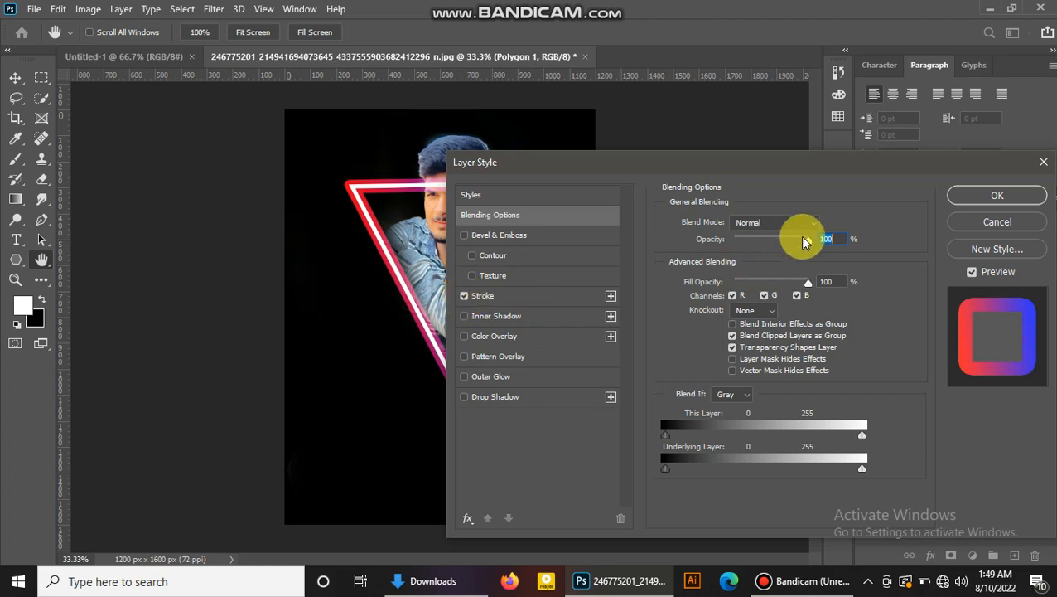
{"action": "left_click_drag", "start_coordinate": [870, 166], "coordinate": [945, 131]}
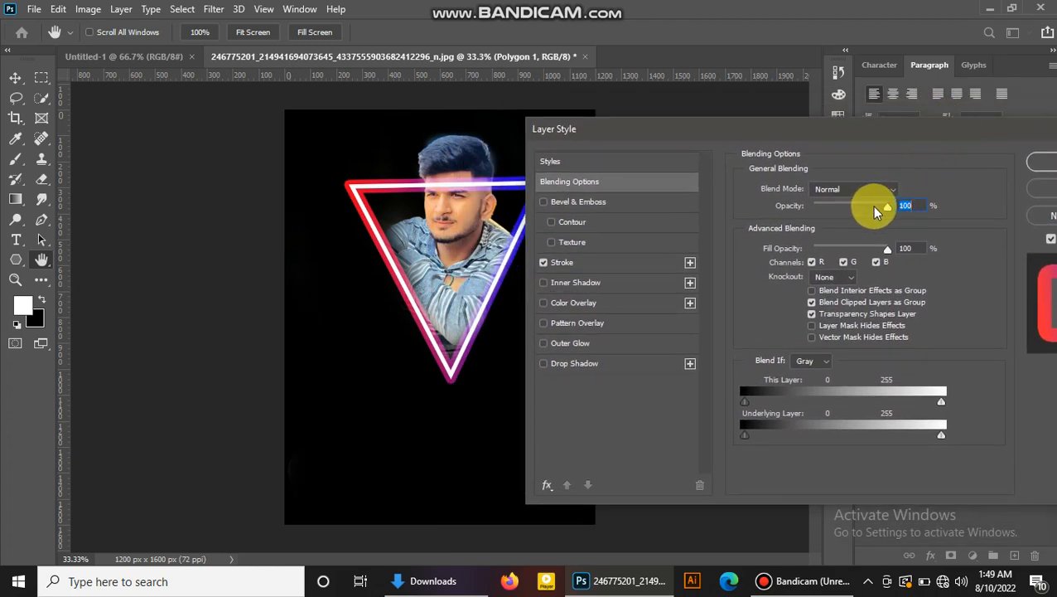
{"action": "mouse_move", "coordinate": [883, 209]}
{"action": "left_mouse_down"}
{"action": "mouse_move", "coordinate": [837, 214]}
{"action": "mouse_move", "coordinate": [917, 211]}
{"action": "left_mouse_up"}
{"action": "left_click", "coordinate": [560, 263]}
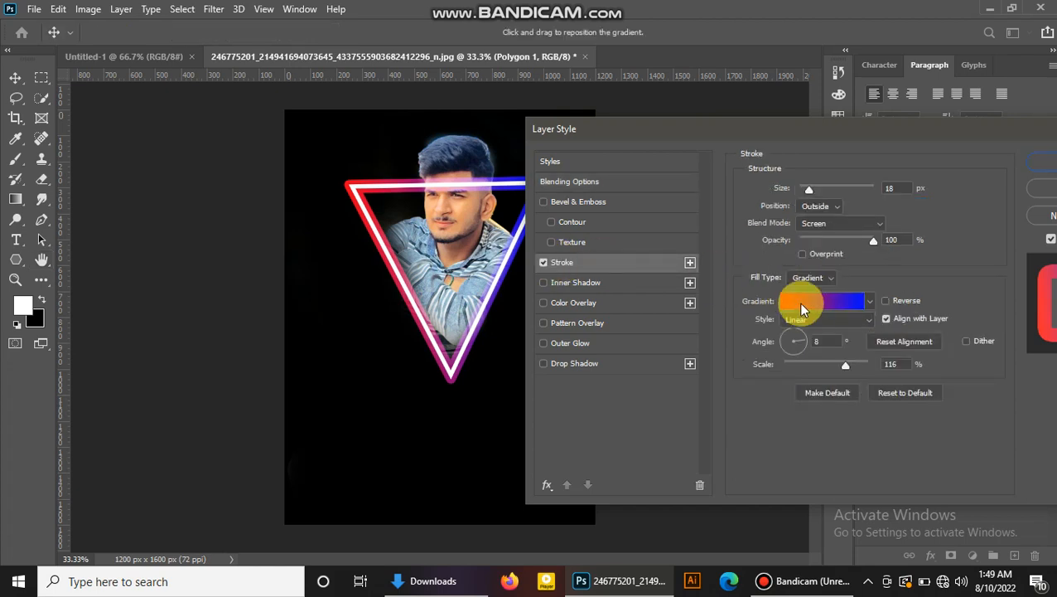
Step: Set the stroke's gradient scale to 47% and its size to 13 px, and apply the layer style
{"action": "mouse_move", "coordinate": [845, 367]}
{"action": "left_mouse_down"}
{"action": "mouse_move", "coordinate": [788, 365]}
{"action": "mouse_move", "coordinate": [850, 369]}
{"action": "mouse_move", "coordinate": [802, 382]}
{"action": "left_mouse_up"}
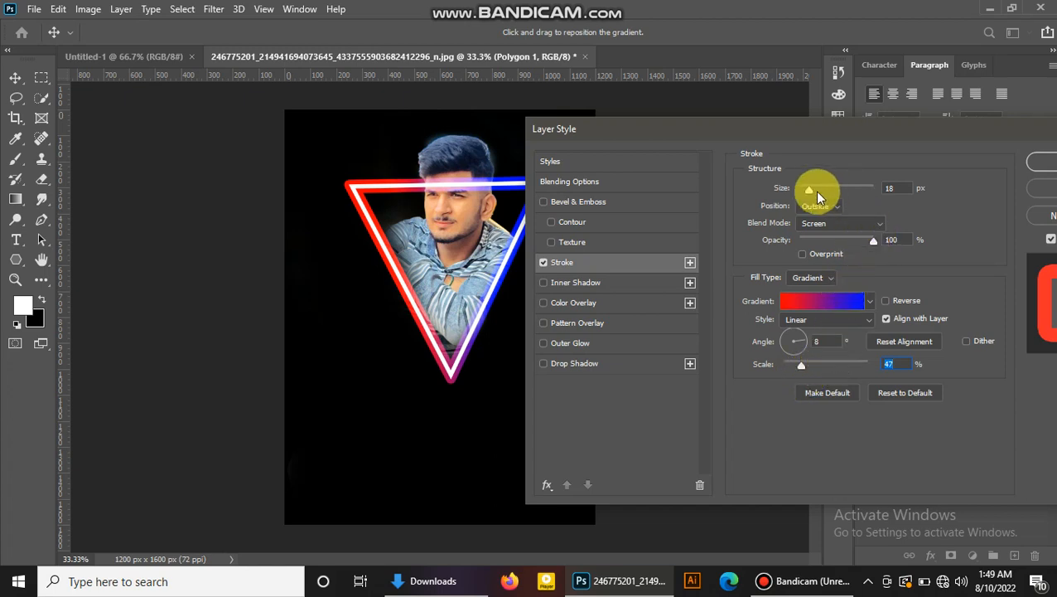
{"action": "mouse_move", "coordinate": [804, 189]}
{"action": "left_mouse_down"}
{"action": "mouse_move", "coordinate": [791, 185]}
{"action": "mouse_move", "coordinate": [806, 188]}
{"action": "left_mouse_up"}
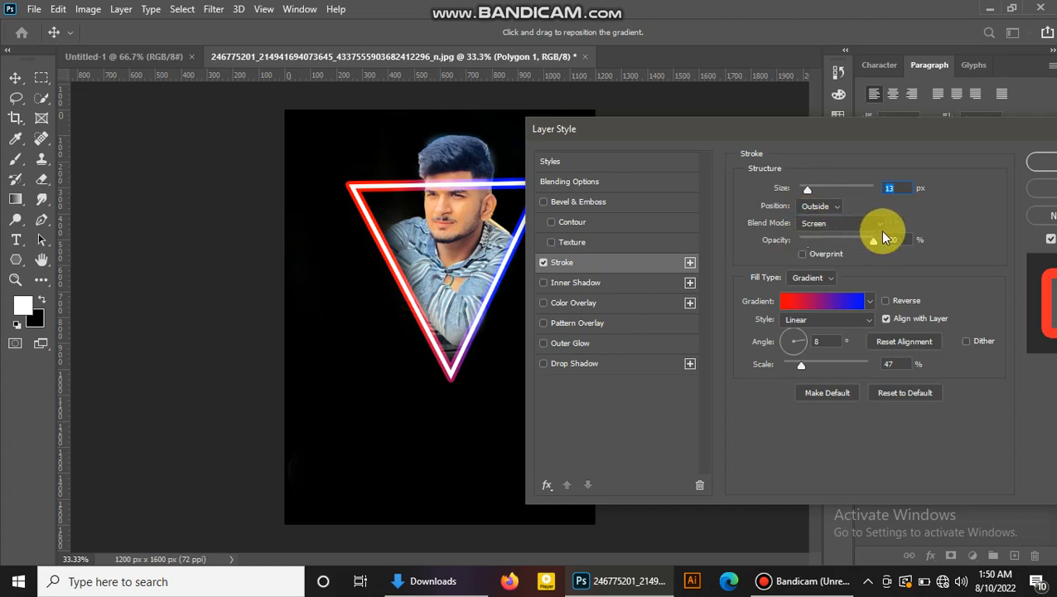
{"action": "key", "text": "Return"}
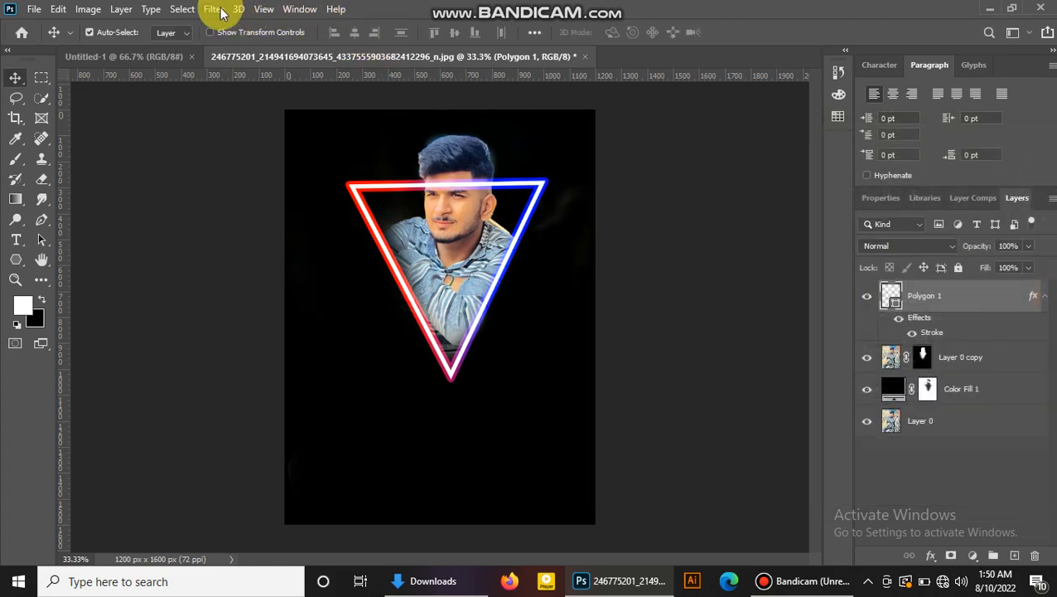
Step: Convert Polygon 1 to a smart object and apply a Gaussian Blur with a radius of 4.6 pixels
{"action": "left_click", "coordinate": [213, 9]}
{"action": "mouse_move", "coordinate": [229, 180]}
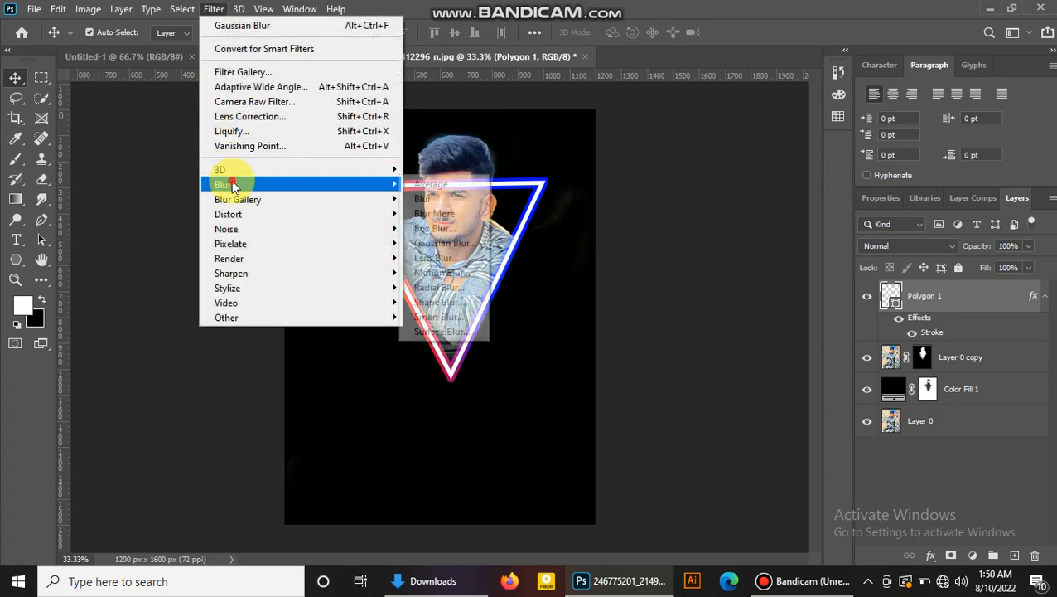
{"action": "left_click", "coordinate": [460, 249]}
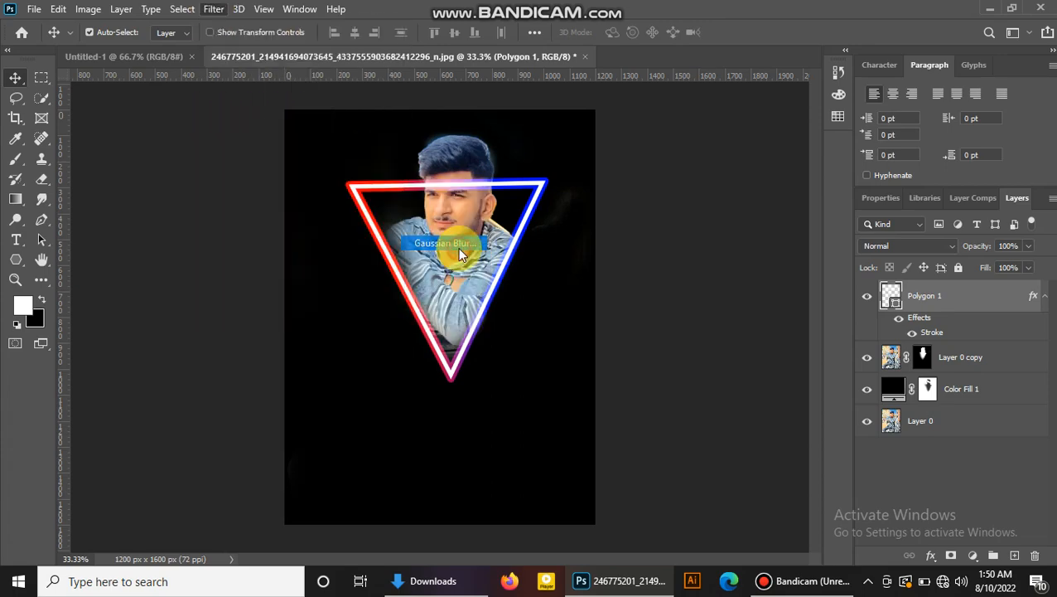
{"action": "left_click", "coordinate": [542, 228]}
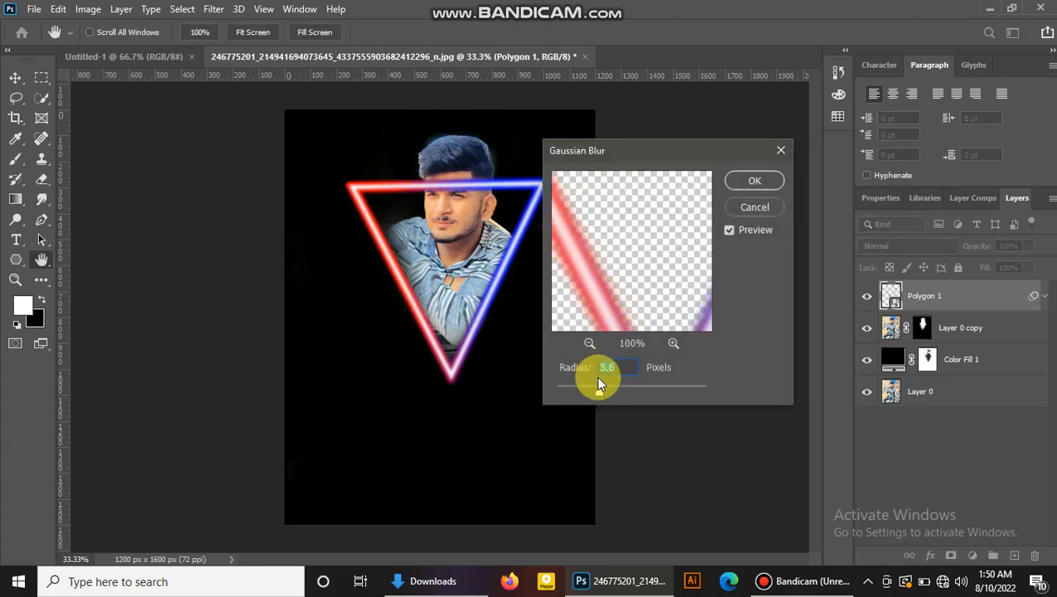
{"action": "mouse_move", "coordinate": [599, 389]}
{"action": "left_mouse_down"}
{"action": "mouse_move", "coordinate": [584, 393]}
{"action": "mouse_move", "coordinate": [595, 390]}
{"action": "left_mouse_up"}
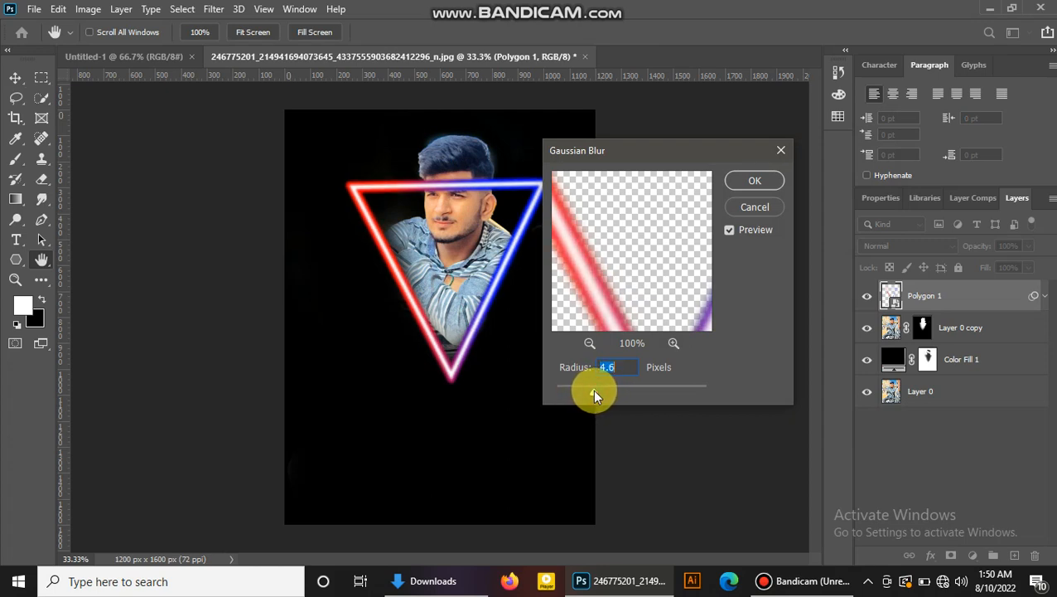
{"action": "left_click", "coordinate": [758, 180]}
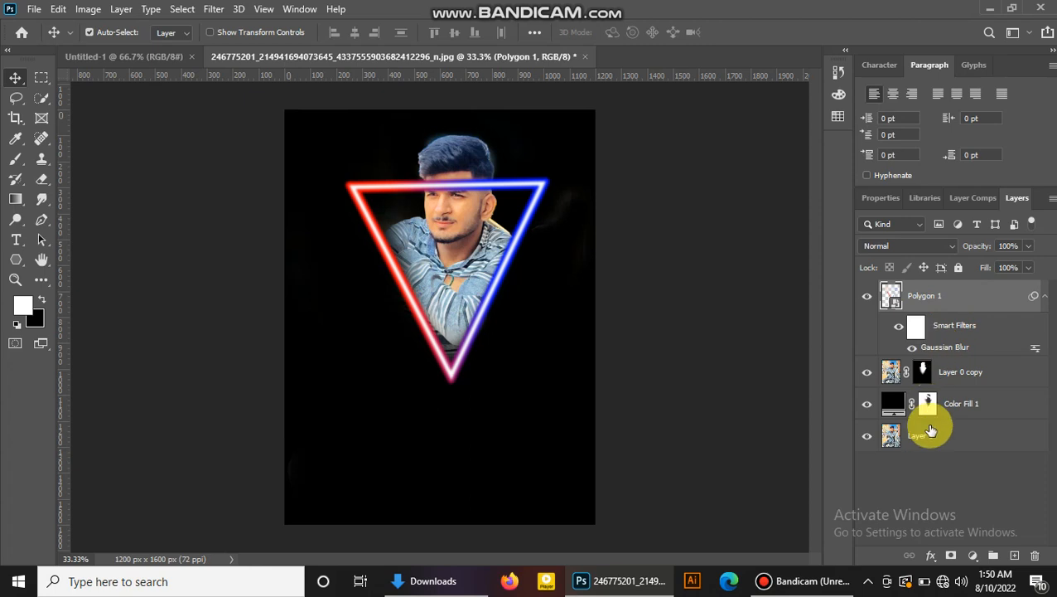
Step: Add a white layer mask to Polygon 1 and paint black at 125 px over the neon line crossing the man's face
{"action": "left_click", "coordinate": [950, 556], "text": "alt"}
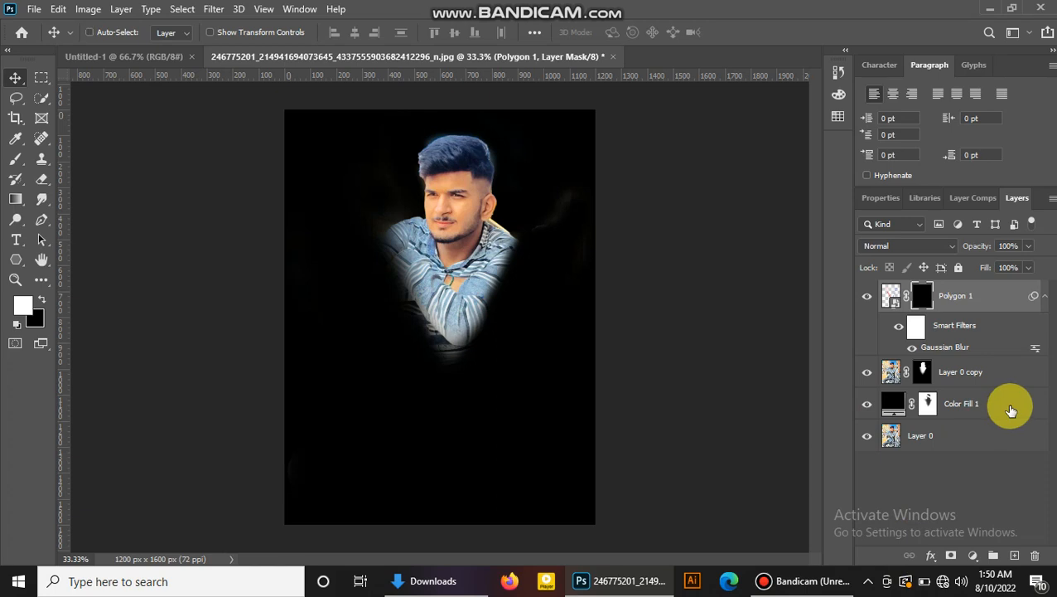
{"action": "key", "text": "ctrl+z"}
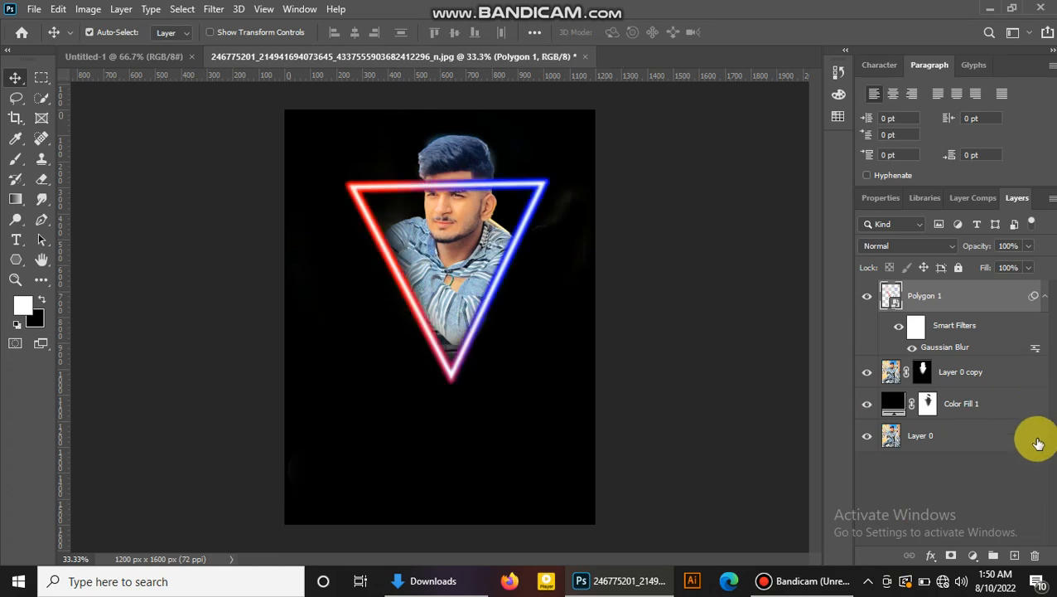
{"action": "left_click", "coordinate": [951, 556]}
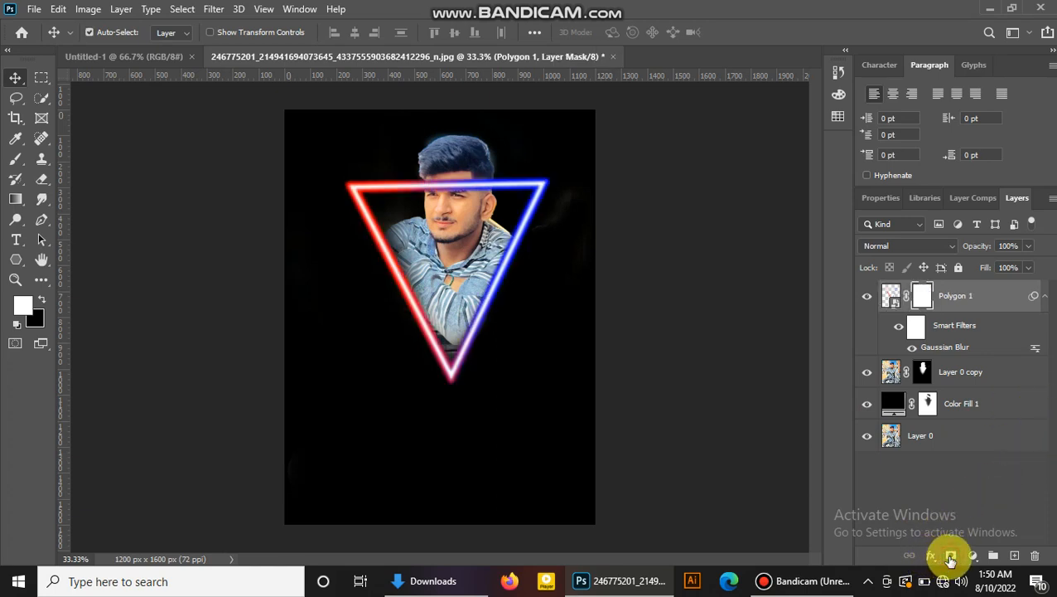
{"action": "left_click", "coordinate": [14, 165]}
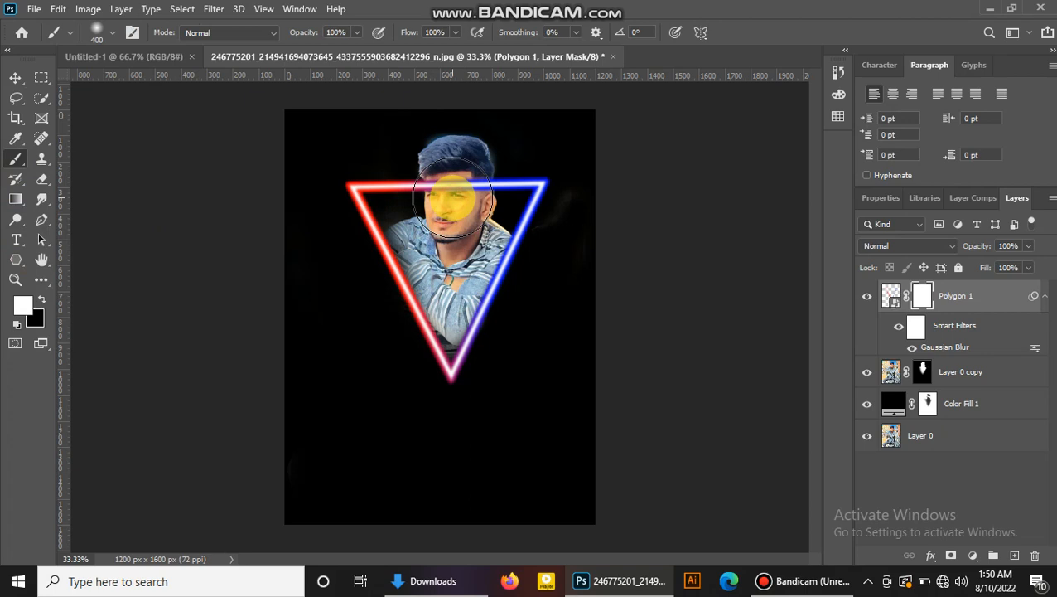
{"action": "left_click_drag", "start_coordinate": [446, 206], "coordinate": [454, 184]}
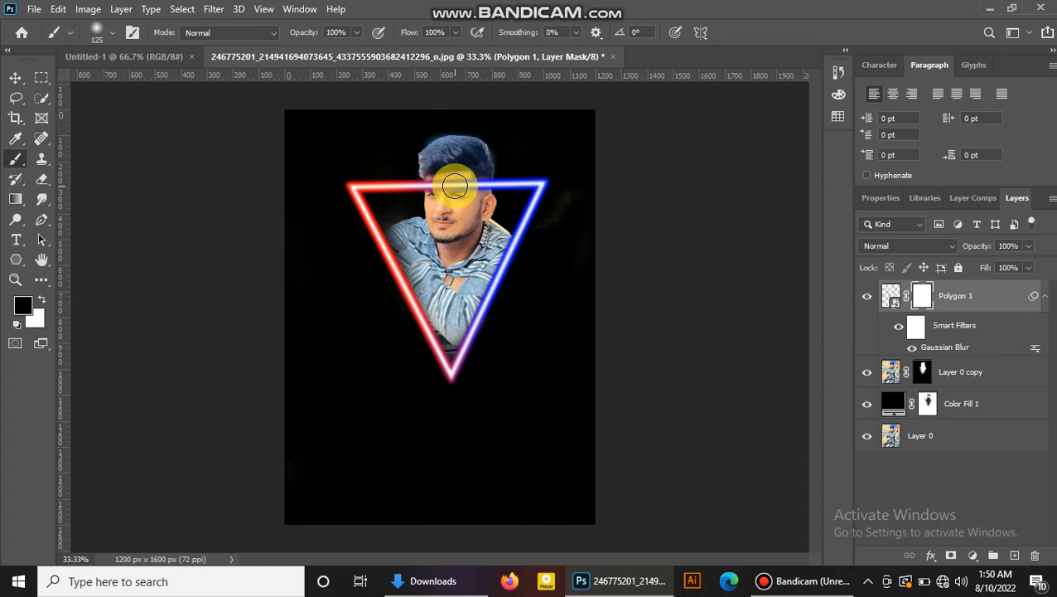
{"action": "mouse_move", "coordinate": [479, 175]}
{"action": "left_mouse_down"}
{"action": "mouse_move", "coordinate": [477, 171]}
{"action": "mouse_move", "coordinate": [482, 185]}
{"action": "mouse_move", "coordinate": [462, 204]}
{"action": "mouse_move", "coordinate": [439, 185]}
{"action": "mouse_move", "coordinate": [445, 171]}
{"action": "mouse_move", "coordinate": [437, 200]}
{"action": "mouse_move", "coordinate": [436, 174]}
{"action": "mouse_move", "coordinate": [452, 222]}
{"action": "mouse_move", "coordinate": [488, 224]}
{"action": "mouse_move", "coordinate": [490, 197]}
{"action": "mouse_move", "coordinate": [455, 205]}
{"action": "left_mouse_up"}
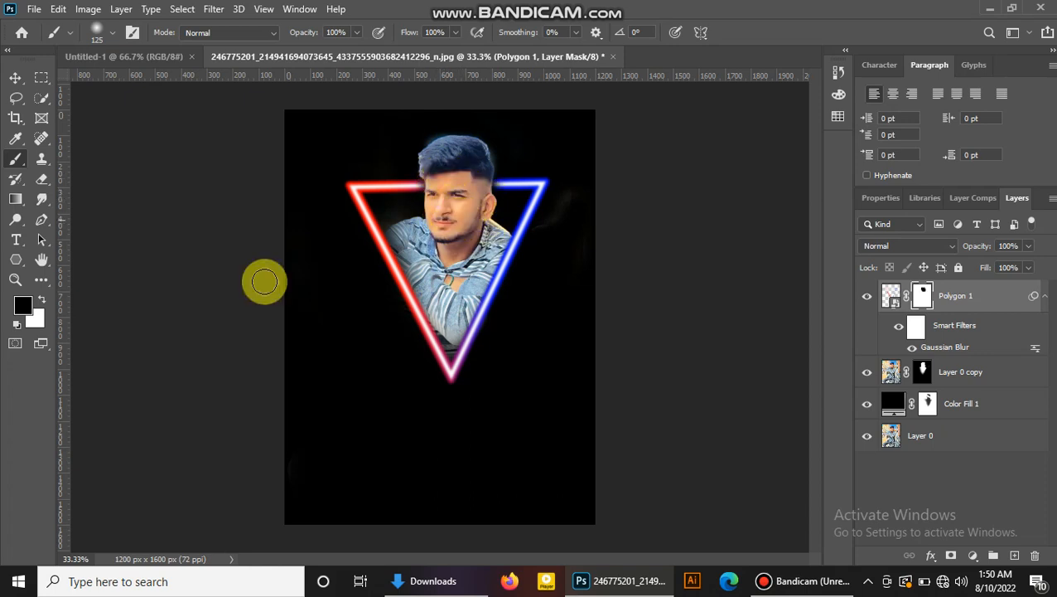
Step: Touch up the Polygon 1 mask in white where the neon line meets both sides of the man's head
{"action": "left_click", "coordinate": [16, 279]}
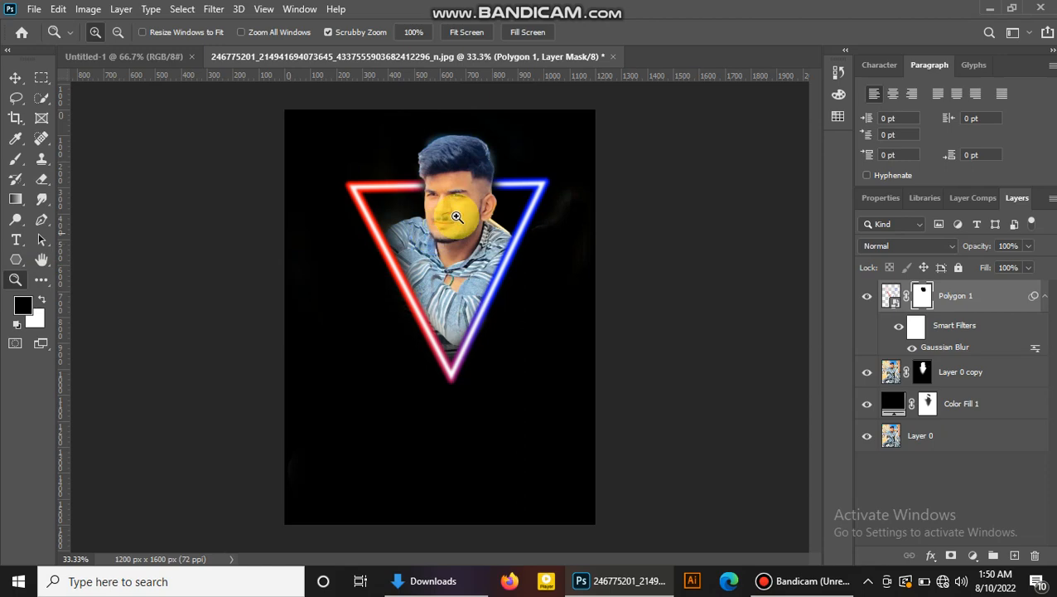
{"action": "left_click_drag", "start_coordinate": [503, 169], "coordinate": [567, 161]}
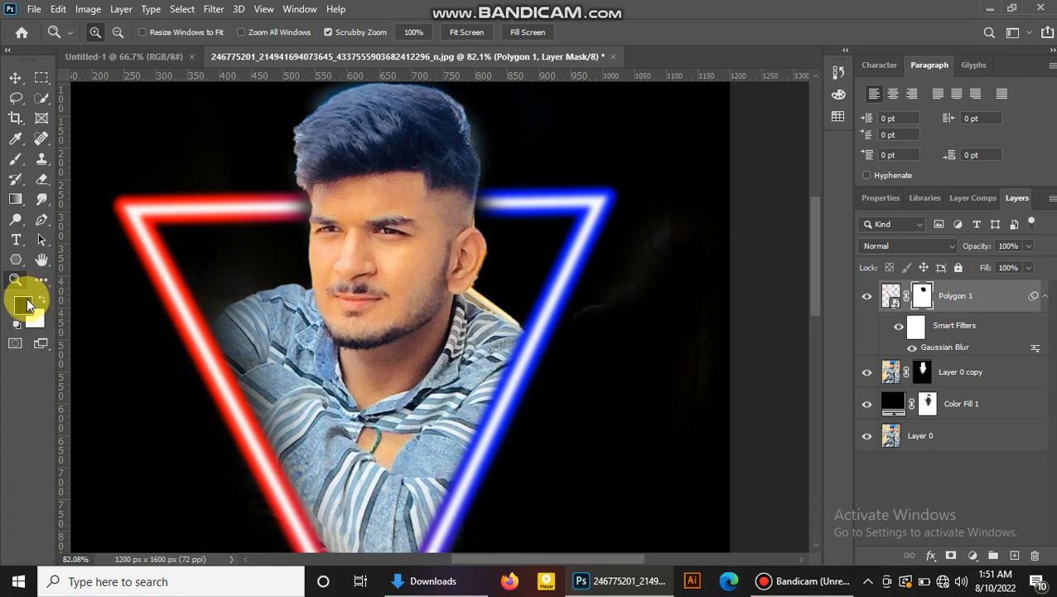
{"action": "left_click", "coordinate": [16, 160]}
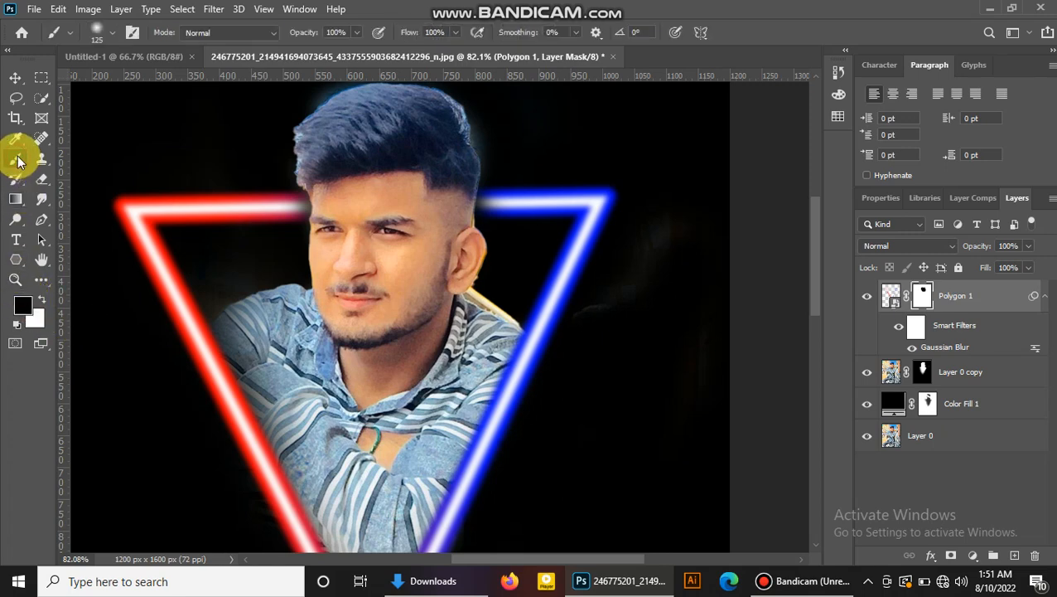
{"action": "left_click", "coordinate": [343, 191]}
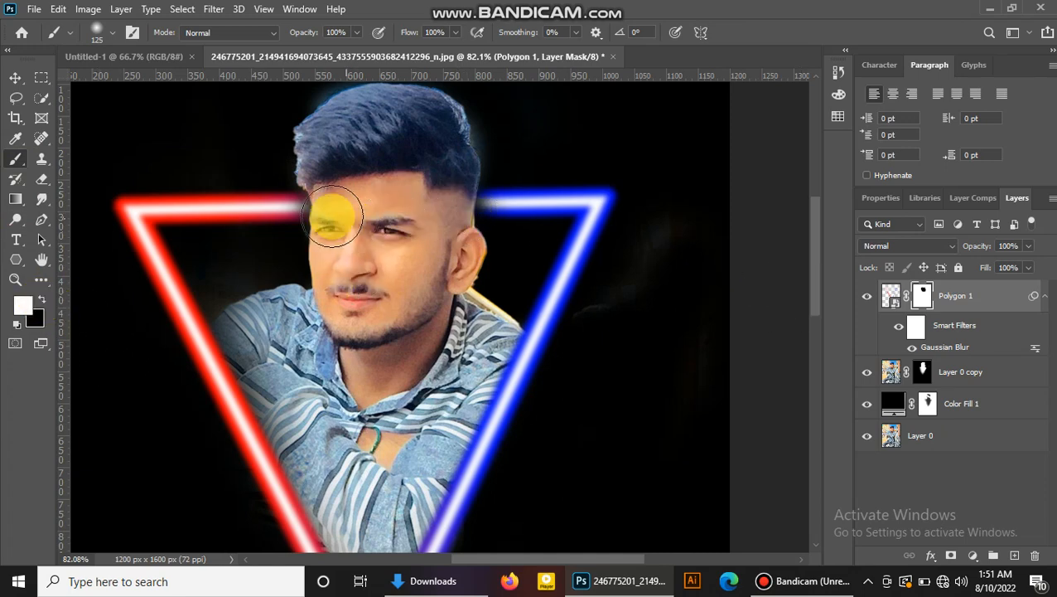
{"action": "left_click_drag", "start_coordinate": [275, 201], "coordinate": [283, 212]}
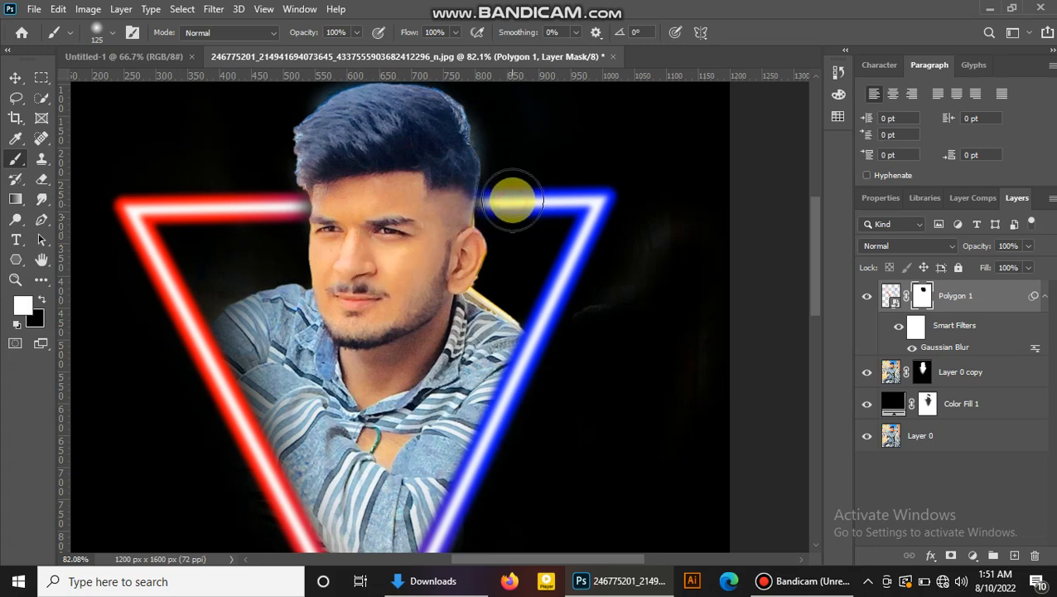
{"action": "left_click_drag", "start_coordinate": [513, 200], "coordinate": [509, 213]}
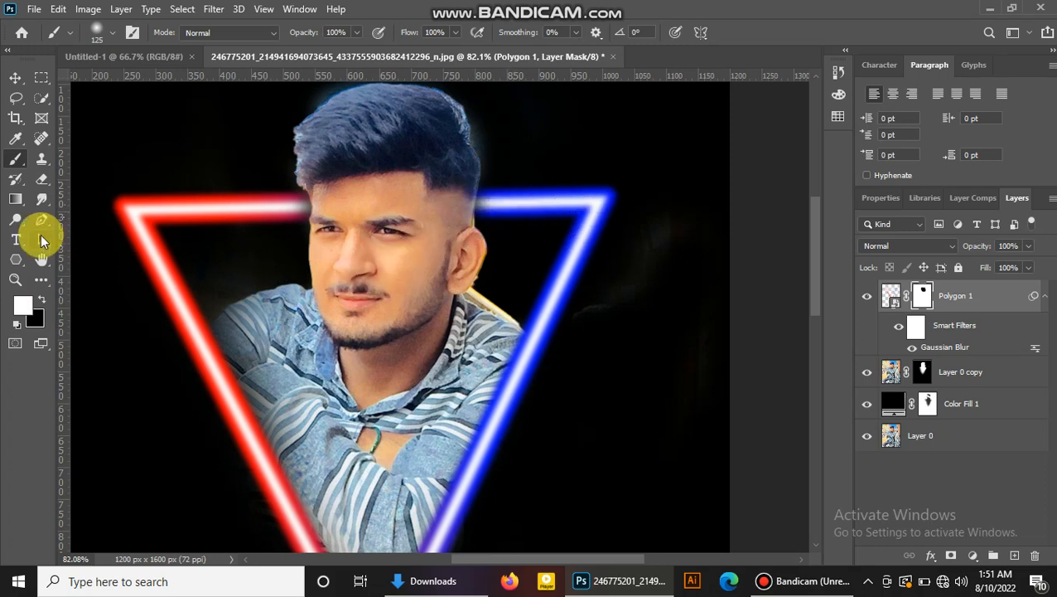
{"action": "left_click", "coordinate": [14, 83]}
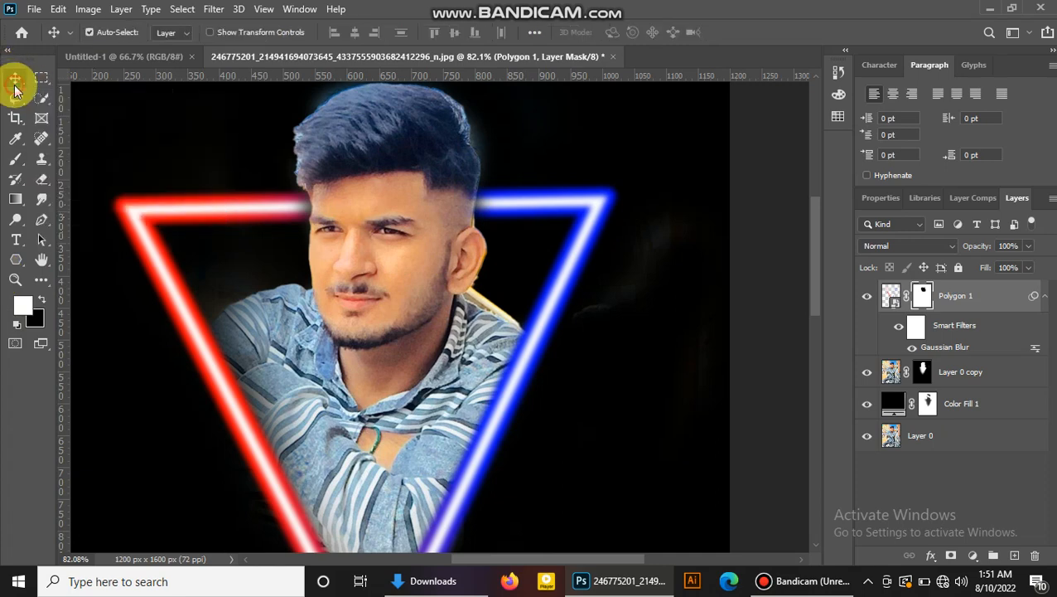
Step: Paint black on the Layer 0 copy mask to hide background remnants beside the triangle and around the man's shoulder
{"action": "left_click", "coordinate": [16, 280]}
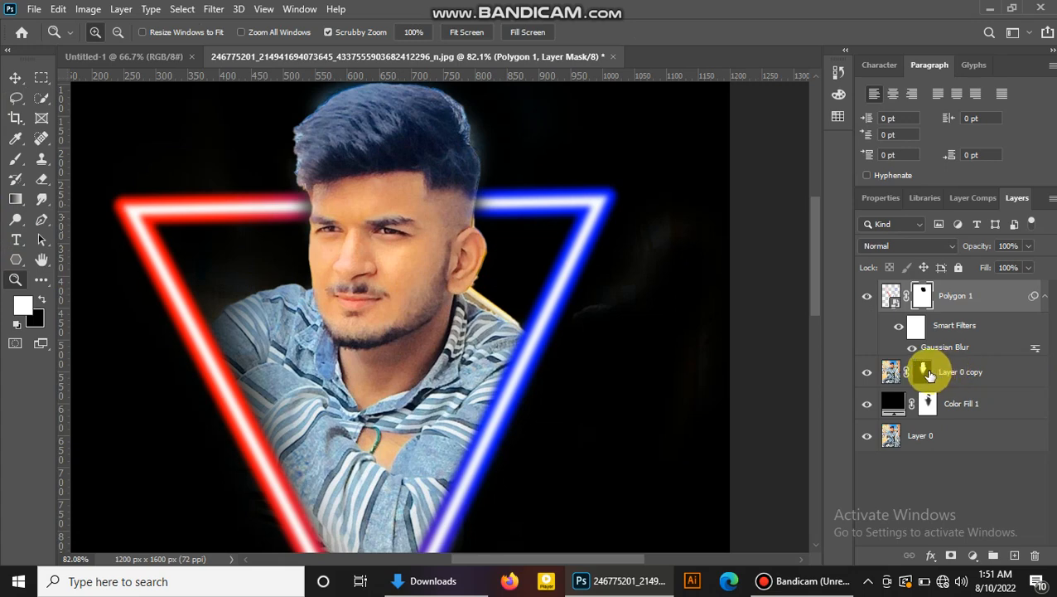
{"action": "left_click", "coordinate": [926, 372]}
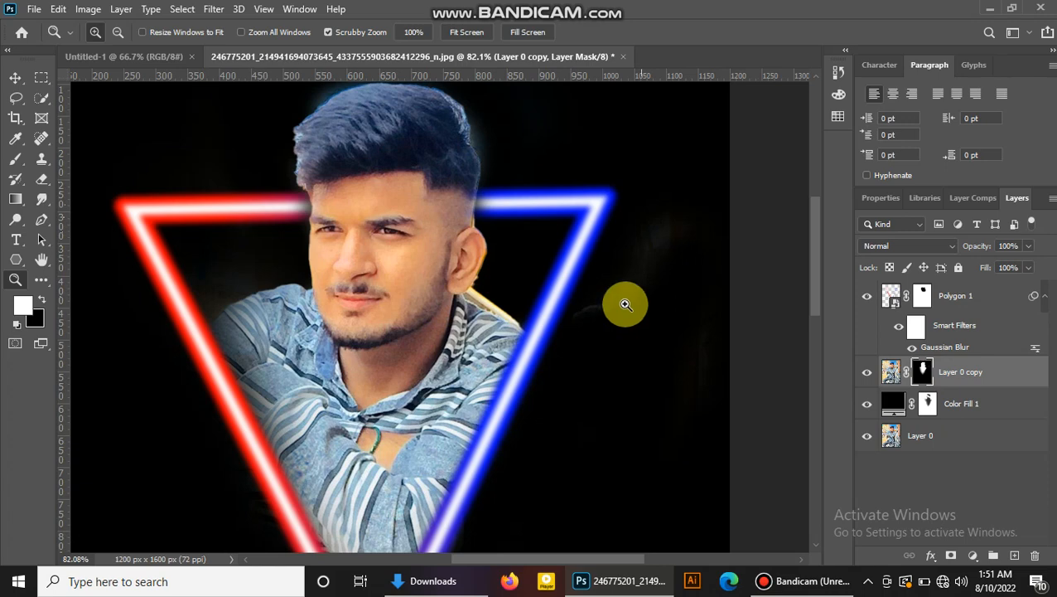
{"action": "left_click", "coordinate": [15, 159]}
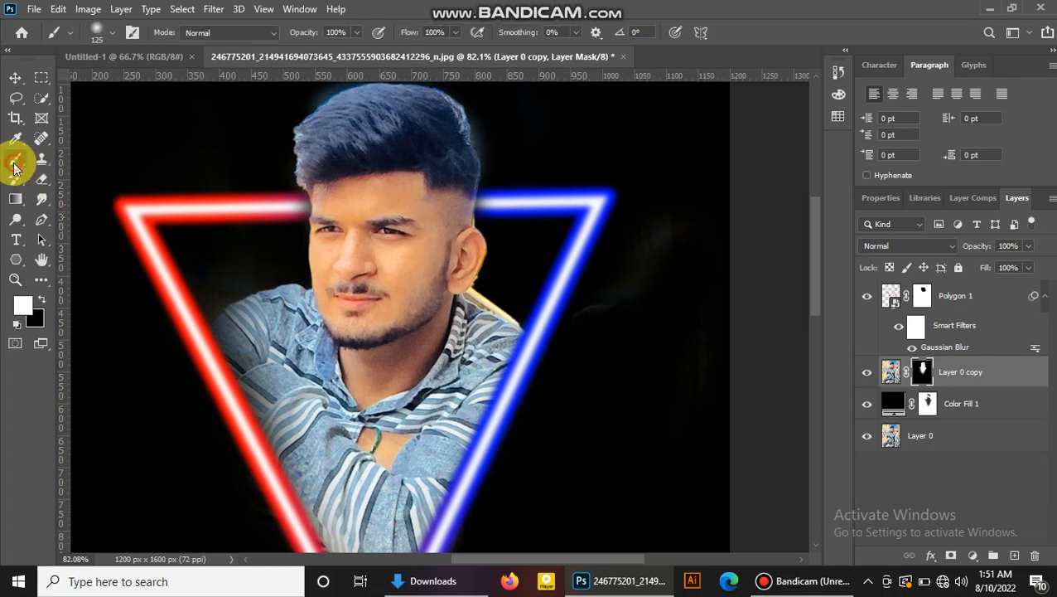
{"action": "left_click_drag", "start_coordinate": [659, 286], "coordinate": [649, 330]}
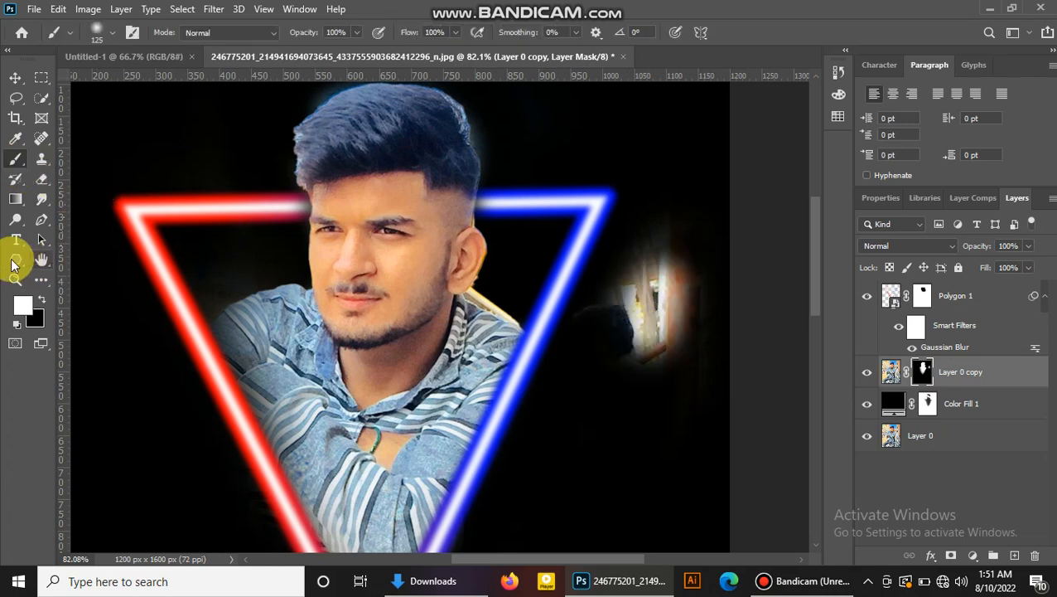
{"action": "mouse_move", "coordinate": [703, 228]}
{"action": "left_mouse_down"}
{"action": "mouse_move", "coordinate": [629, 358]}
{"action": "mouse_move", "coordinate": [646, 275]}
{"action": "mouse_move", "coordinate": [626, 291]}
{"action": "mouse_move", "coordinate": [602, 362]}
{"action": "mouse_move", "coordinate": [621, 313]}
{"action": "mouse_move", "coordinate": [649, 313]}
{"action": "mouse_move", "coordinate": [620, 393]}
{"action": "mouse_move", "coordinate": [692, 309]}
{"action": "mouse_move", "coordinate": [675, 392]}
{"action": "mouse_move", "coordinate": [687, 217]}
{"action": "mouse_move", "coordinate": [671, 214]}
{"action": "mouse_move", "coordinate": [596, 359]}
{"action": "left_mouse_up"}
{"action": "mouse_move", "coordinate": [205, 266]}
{"action": "left_mouse_down"}
{"action": "mouse_move", "coordinate": [202, 278]}
{"action": "mouse_move", "coordinate": [229, 267]}
{"action": "mouse_move", "coordinate": [178, 290]}
{"action": "mouse_move", "coordinate": [242, 259]}
{"action": "mouse_move", "coordinate": [196, 284]}
{"action": "mouse_move", "coordinate": [330, 187]}
{"action": "left_mouse_up"}
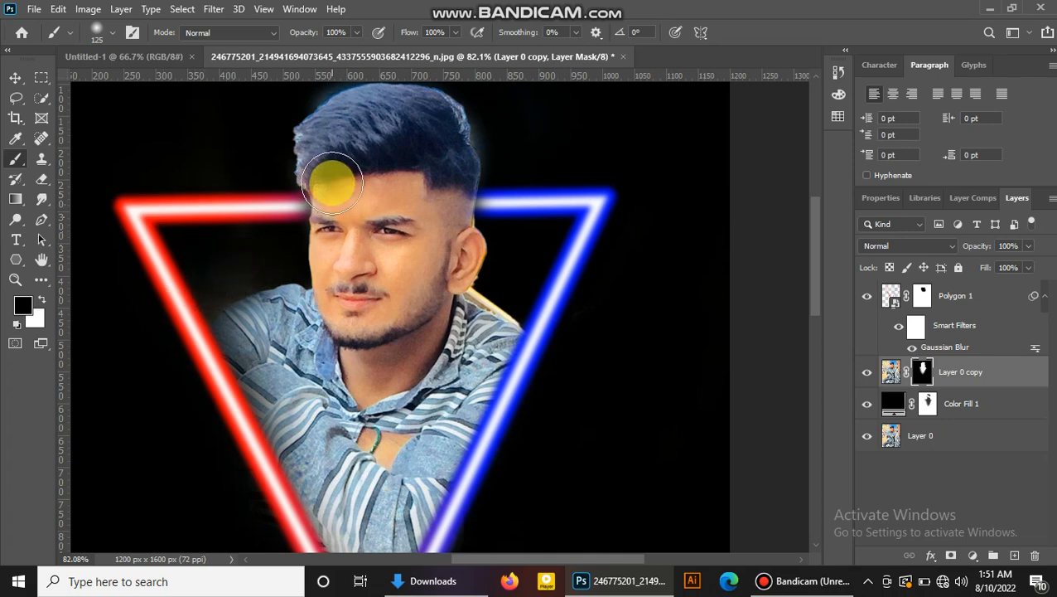
Step: Paint white on the Color Fill 1 mask to black out the background inside the triangle on both sides of the man
{"action": "left_click", "coordinate": [934, 408]}
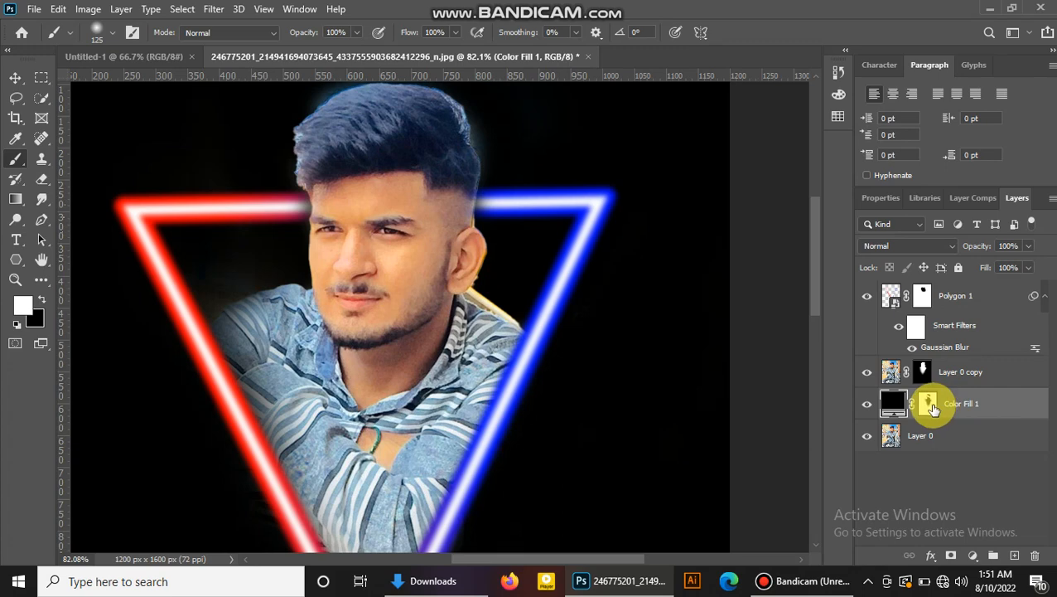
{"action": "left_click", "coordinate": [926, 404]}
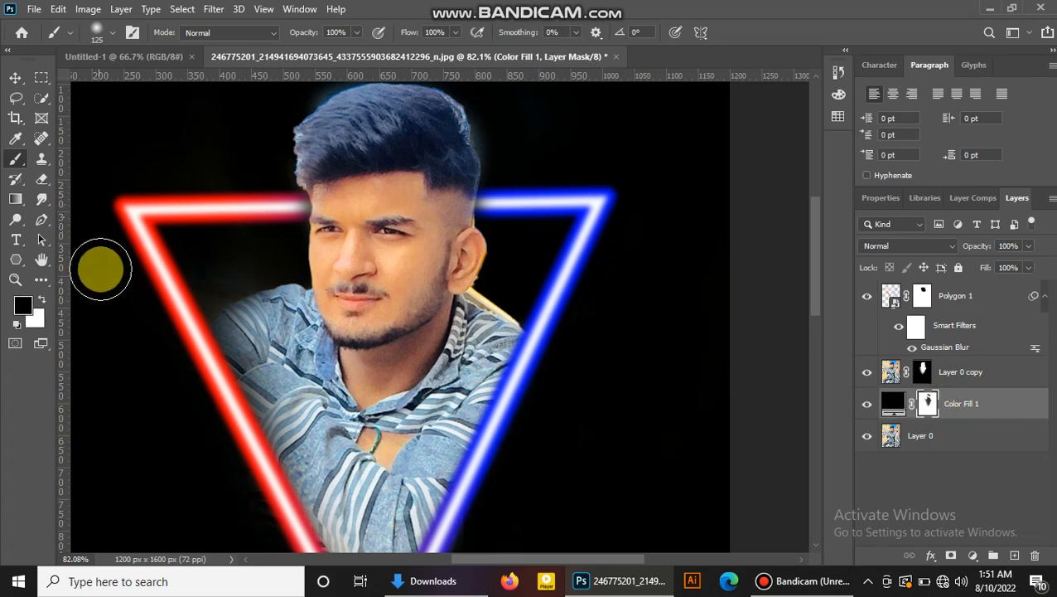
{"action": "left_click", "coordinate": [199, 258]}
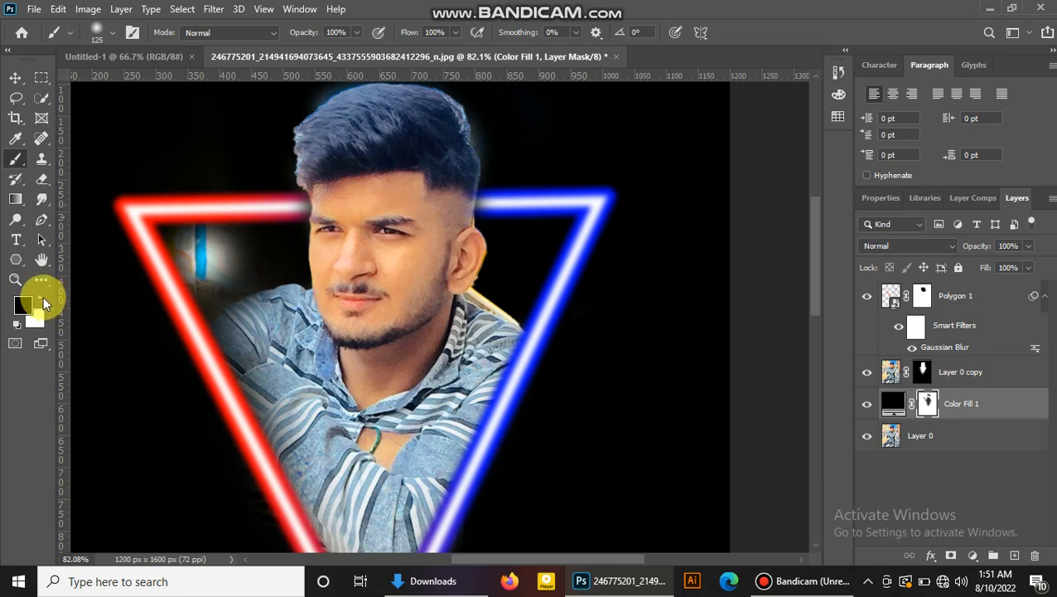
{"action": "mouse_move", "coordinate": [236, 260]}
{"action": "left_mouse_down"}
{"action": "mouse_move", "coordinate": [201, 270]}
{"action": "mouse_move", "coordinate": [185, 255]}
{"action": "mouse_move", "coordinate": [209, 238]}
{"action": "left_mouse_up"}
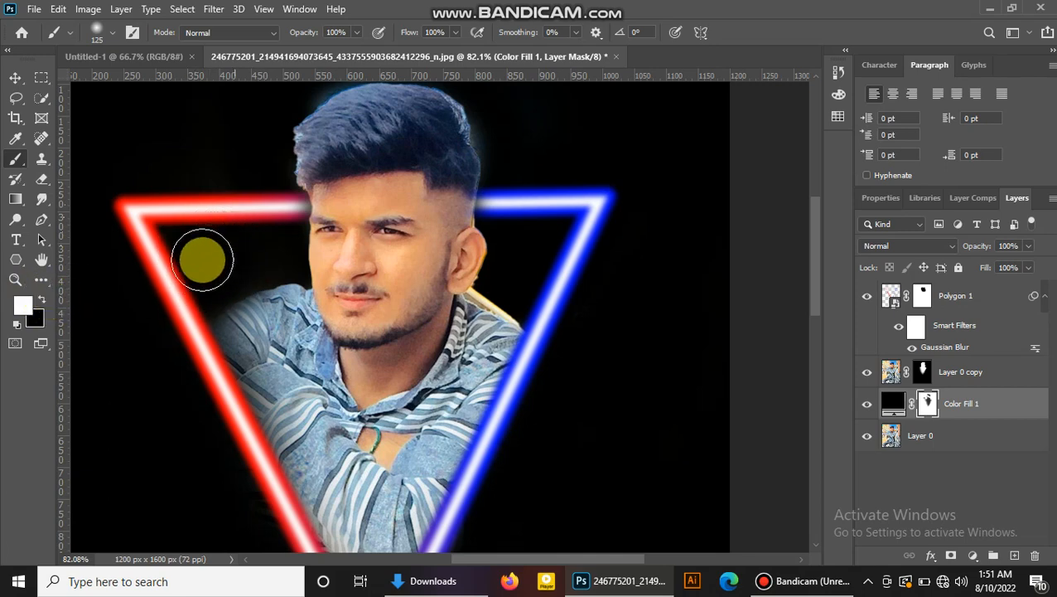
{"action": "left_click", "coordinate": [534, 286]}
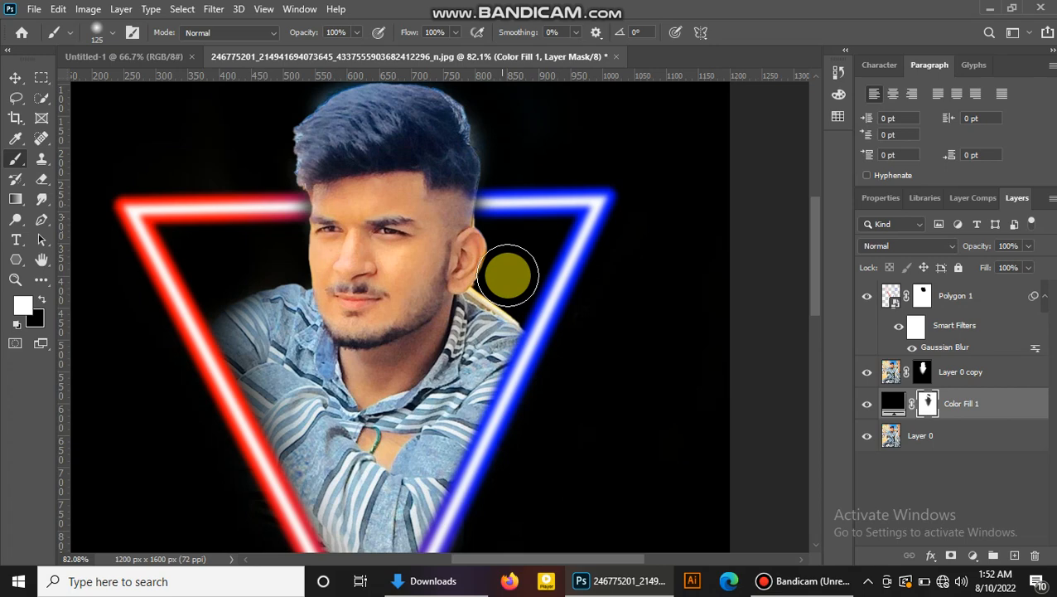
{"action": "left_click", "coordinate": [16, 77]}
{"action": "left_click", "coordinate": [16, 280]}
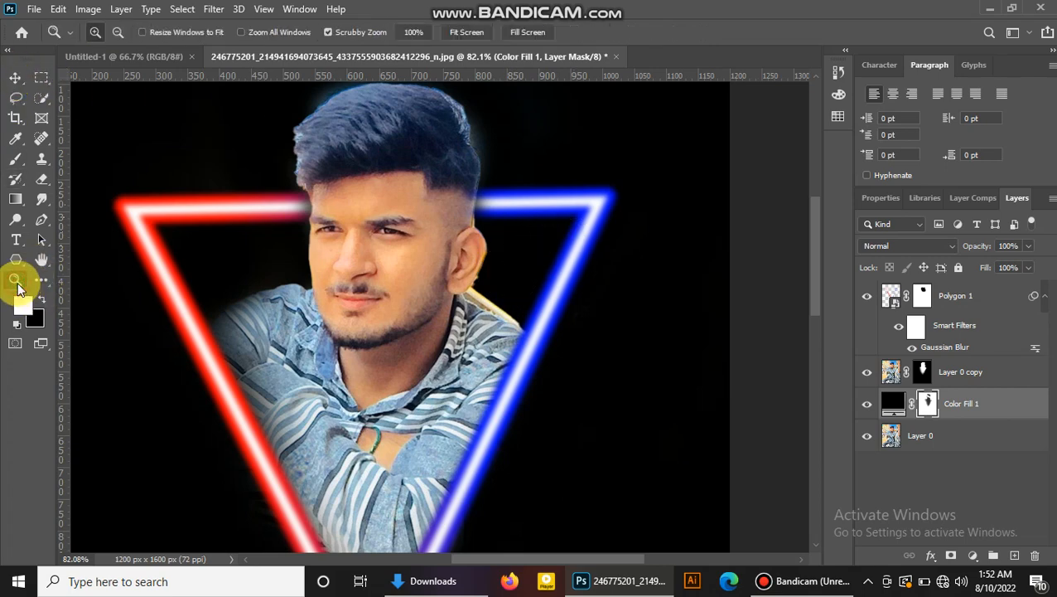
{"action": "left_click_drag", "start_coordinate": [585, 159], "coordinate": [552, 190]}
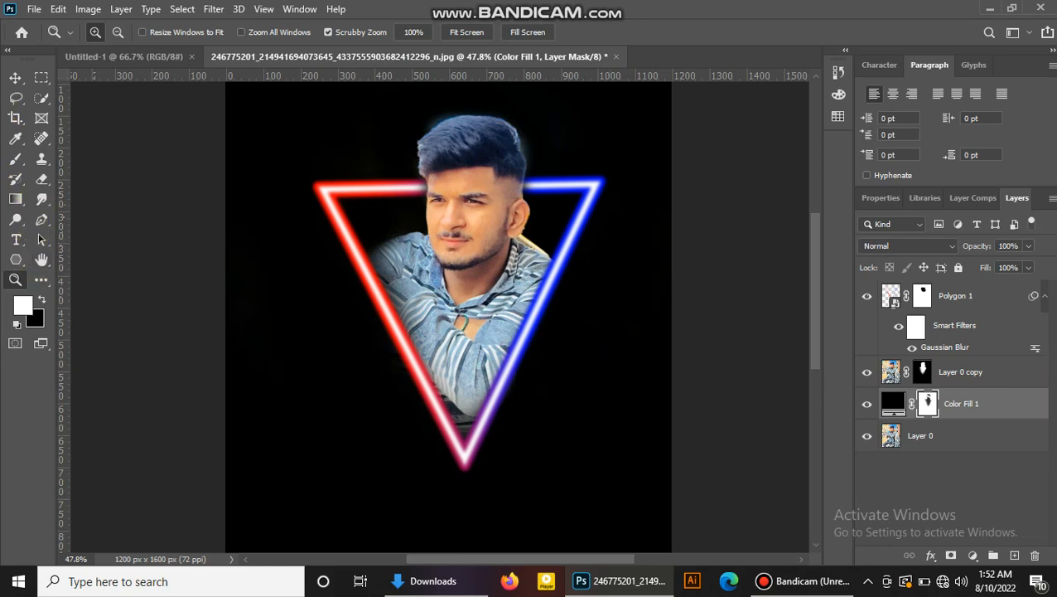
Step: Create a new layer above Polygon 1 and paint red at 125 px along the triangle's red side and the adjacent shirt
{"action": "left_click", "coordinate": [978, 298]}
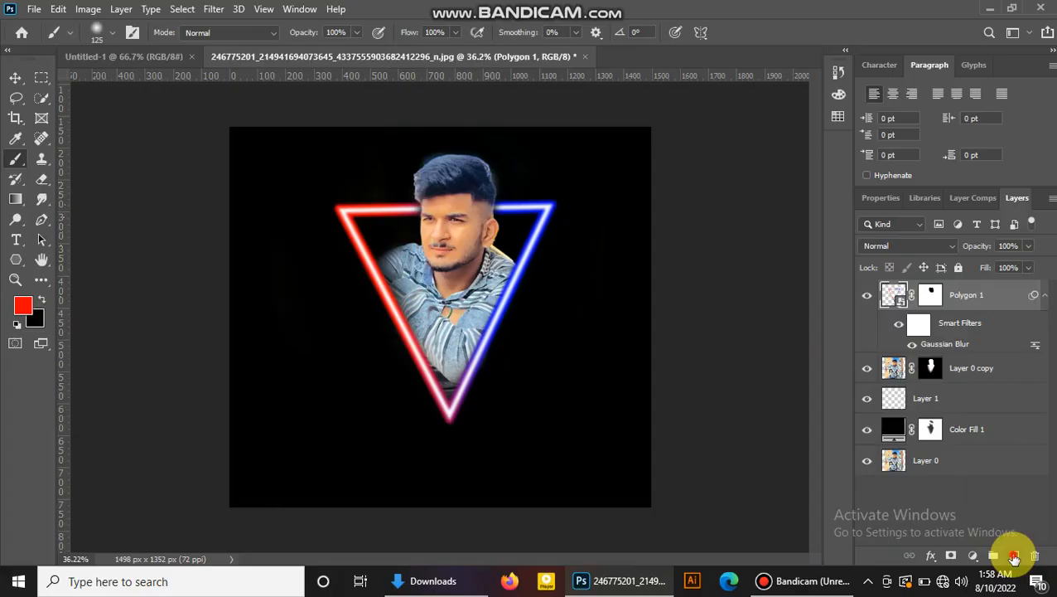
{"action": "left_click", "coordinate": [1014, 555]}
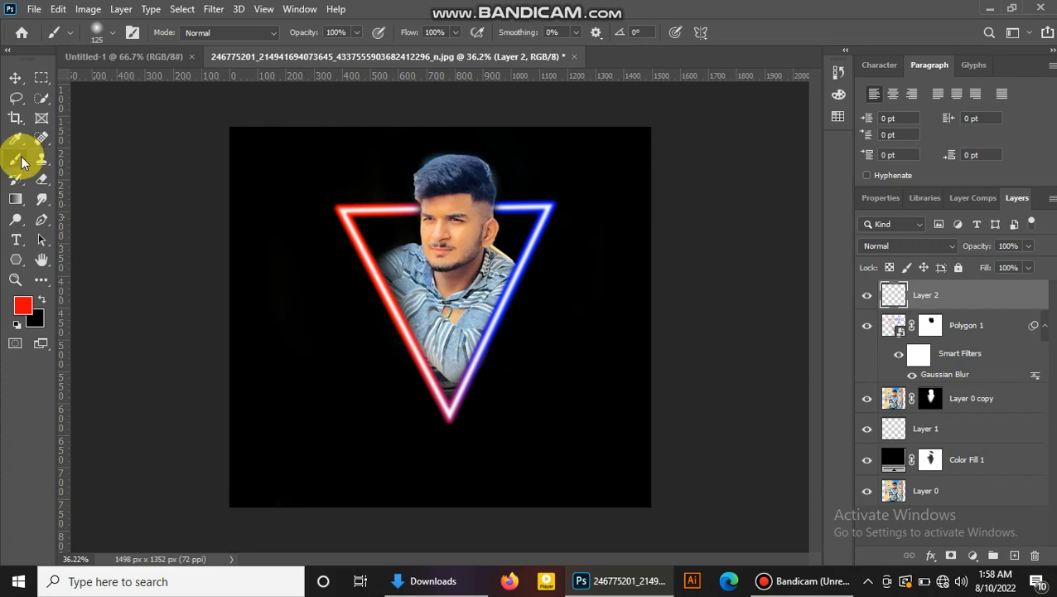
{"action": "mouse_move", "coordinate": [343, 214]}
{"action": "left_mouse_down"}
{"action": "mouse_move", "coordinate": [383, 308]}
{"action": "mouse_move", "coordinate": [380, 271]}
{"action": "mouse_move", "coordinate": [355, 222]}
{"action": "mouse_move", "coordinate": [445, 398]}
{"action": "mouse_move", "coordinate": [444, 385]}
{"action": "mouse_move", "coordinate": [397, 312]}
{"action": "mouse_move", "coordinate": [435, 420]}
{"action": "mouse_move", "coordinate": [448, 421]}
{"action": "mouse_move", "coordinate": [388, 310]}
{"action": "mouse_move", "coordinate": [352, 208]}
{"action": "mouse_move", "coordinate": [411, 344]}
{"action": "mouse_move", "coordinate": [436, 340]}
{"action": "mouse_move", "coordinate": [424, 305]}
{"action": "mouse_move", "coordinate": [412, 293]}
{"action": "mouse_move", "coordinate": [447, 398]}
{"action": "left_mouse_up"}
Step: Set the foreground color to 5400ff and paint it on Layer 2 along the triangle's blue side and the adjacent shirt
{"action": "left_click", "coordinate": [23, 306]}
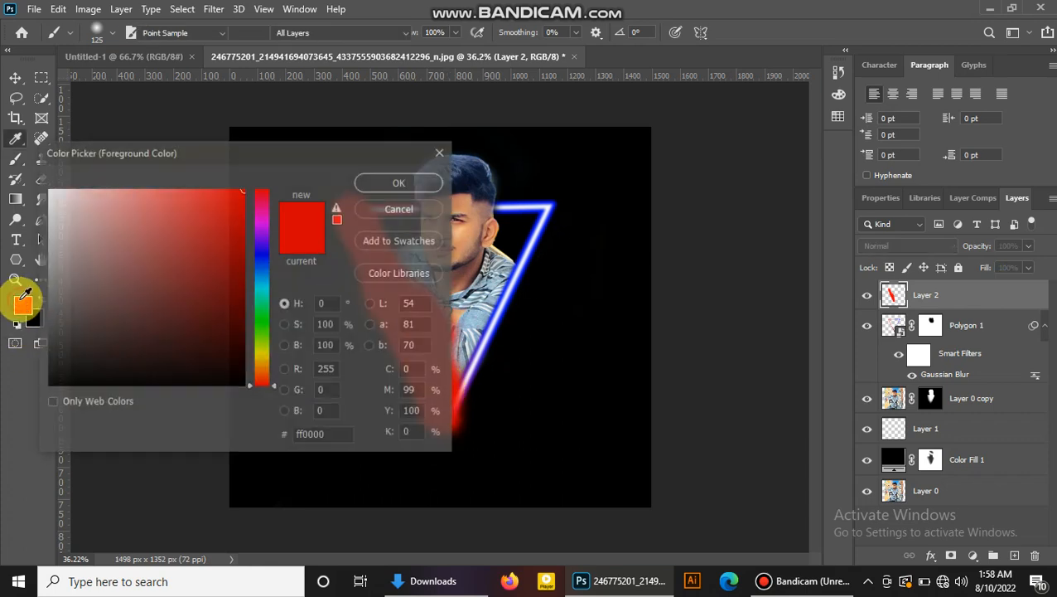
{"action": "left_click_drag", "start_coordinate": [261, 227], "coordinate": [261, 244]}
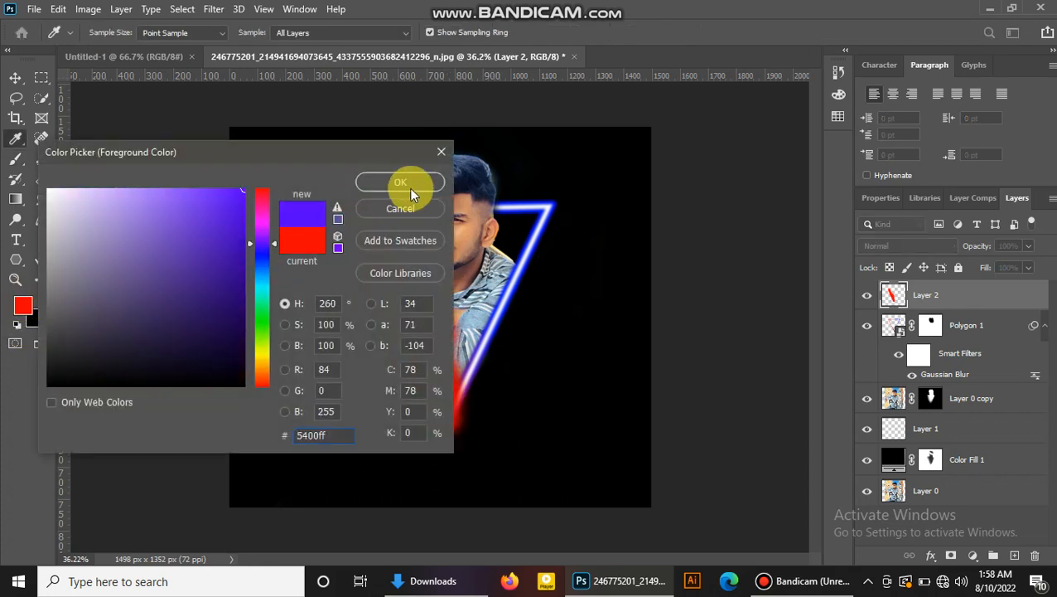
{"action": "left_click", "coordinate": [406, 186]}
{"action": "mouse_move", "coordinate": [489, 335]}
{"action": "left_mouse_down"}
{"action": "mouse_move", "coordinate": [460, 358]}
{"action": "mouse_move", "coordinate": [493, 281]}
{"action": "mouse_move", "coordinate": [448, 371]}
{"action": "mouse_move", "coordinate": [497, 314]}
{"action": "mouse_move", "coordinate": [473, 372]}
{"action": "mouse_move", "coordinate": [529, 224]}
{"action": "mouse_move", "coordinate": [551, 208]}
{"action": "mouse_move", "coordinate": [439, 320]}
{"action": "mouse_move", "coordinate": [505, 225]}
{"action": "left_mouse_up"}
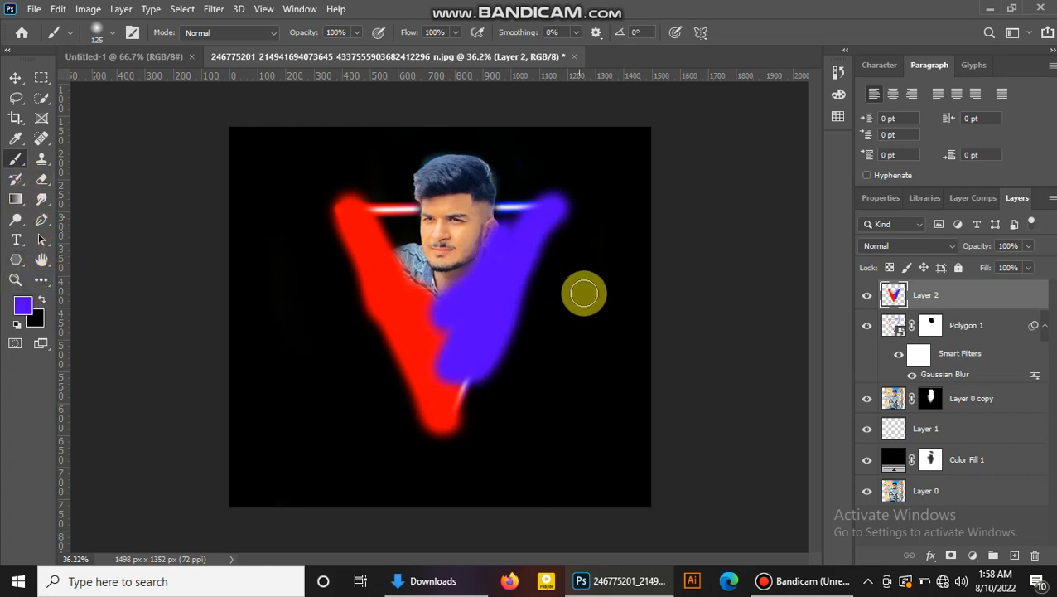
Step: Set the blend mode of Layer 2 to Soft Light
{"action": "left_click", "coordinate": [949, 249]}
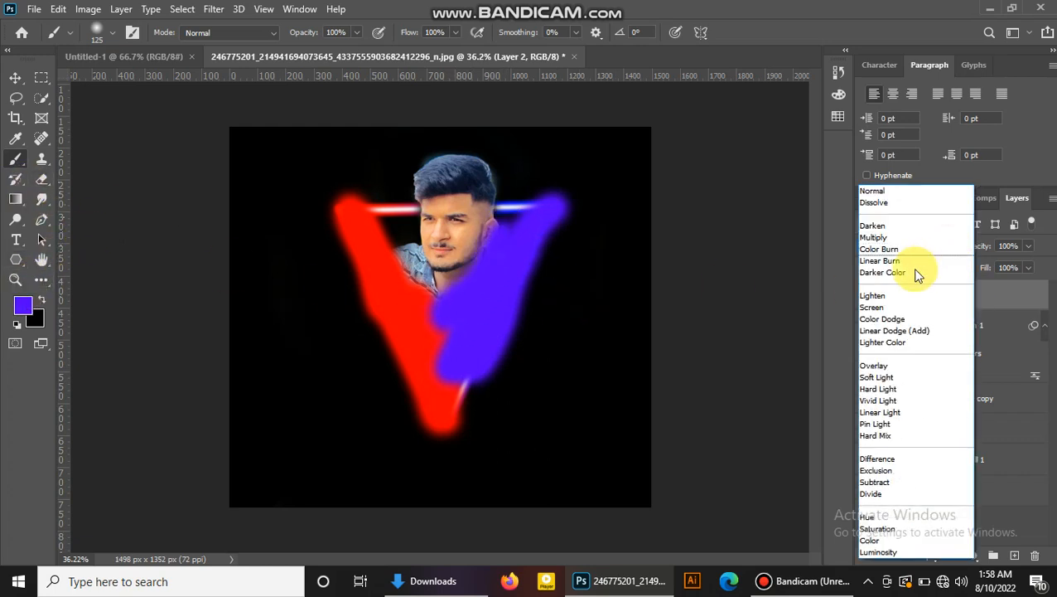
{"action": "left_click", "coordinate": [927, 378]}
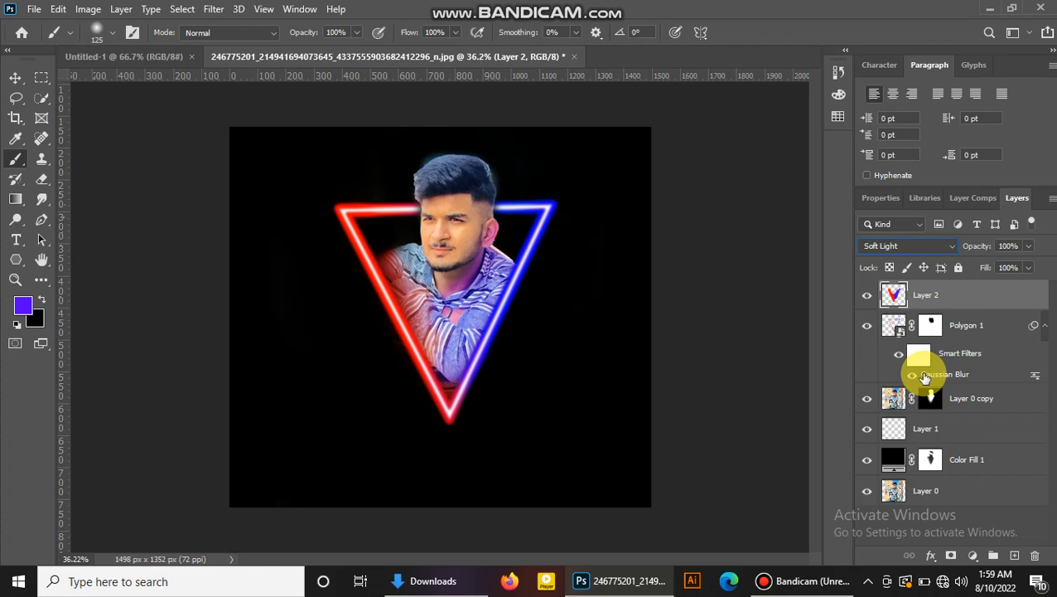
{"action": "left_click", "coordinate": [15, 78]}
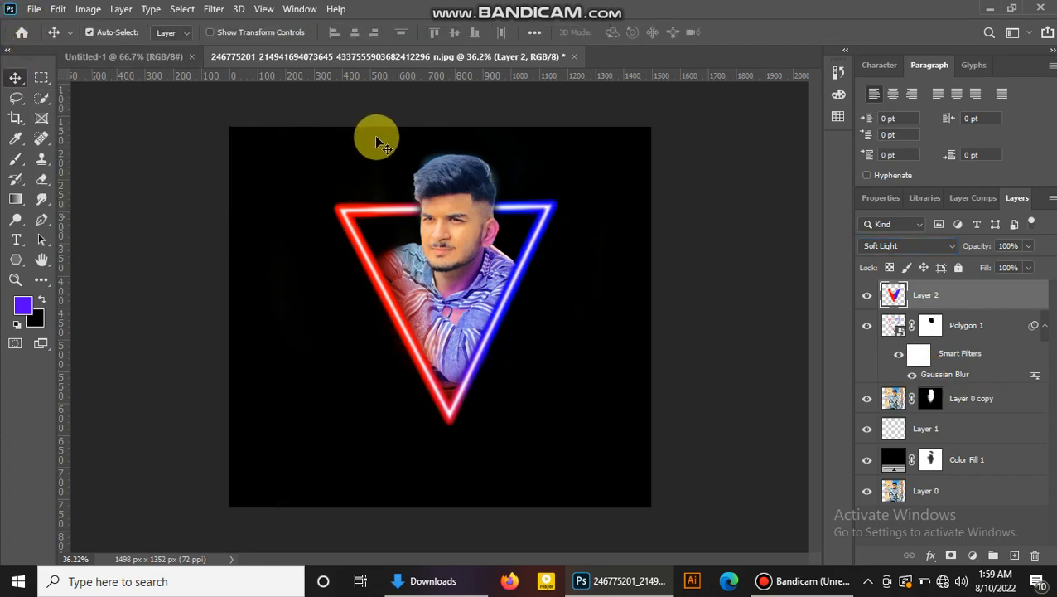